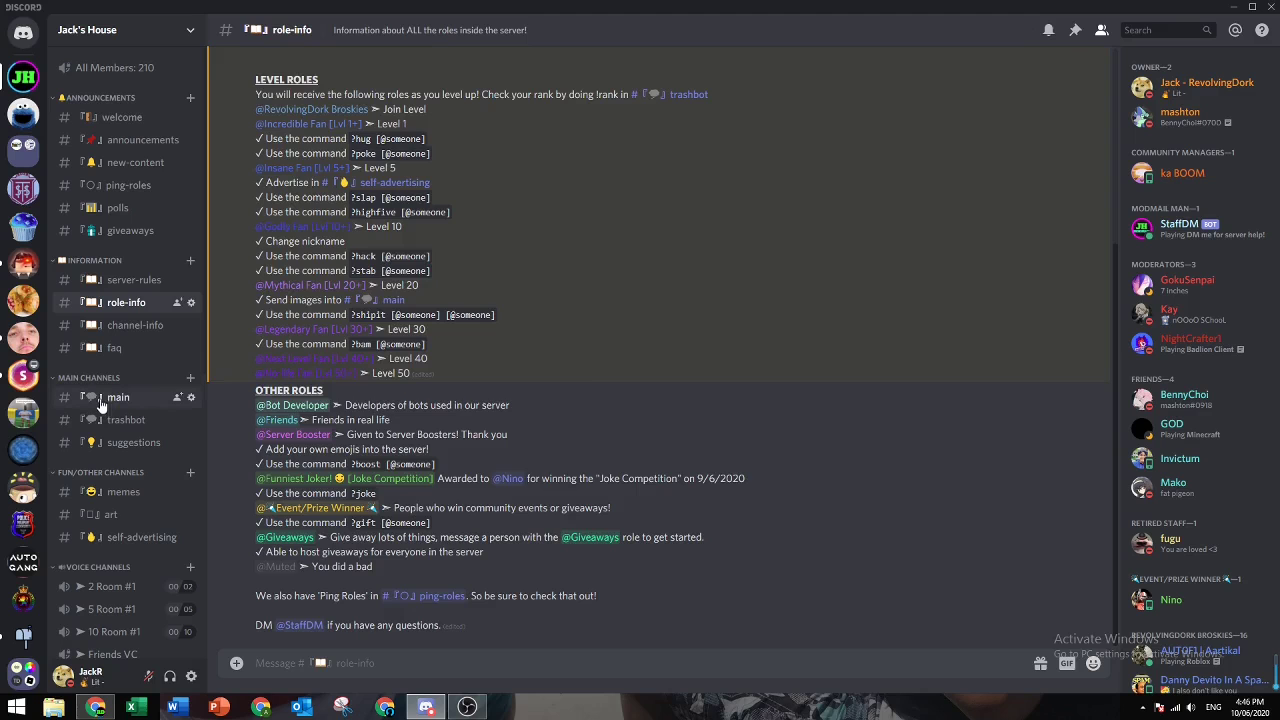
- Open the main channel and send the ?stab command mentioning a server member
{"action": "left_click", "coordinate": [99, 401]}
{"action": "type", "text": "?st"}
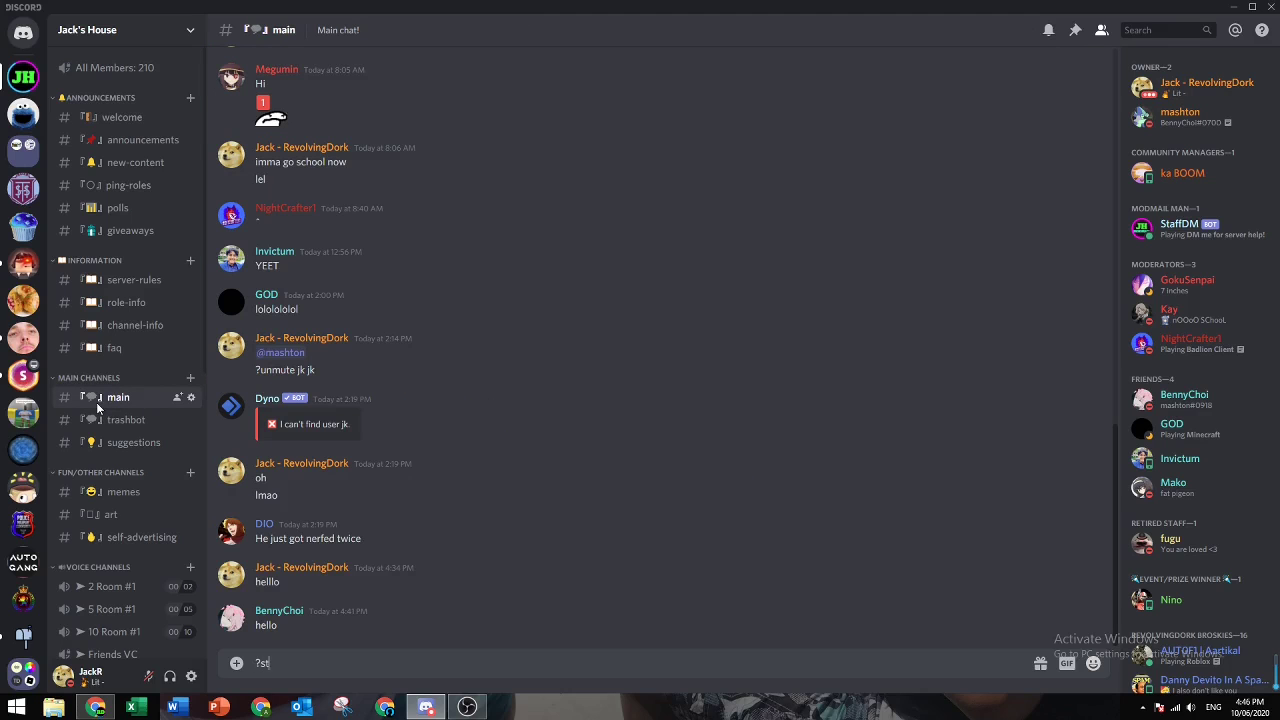
{"action": "type", "text": "ab @benny"}
{"action": "key", "text": "Tab"}
{"action": "key", "text": "Return"}
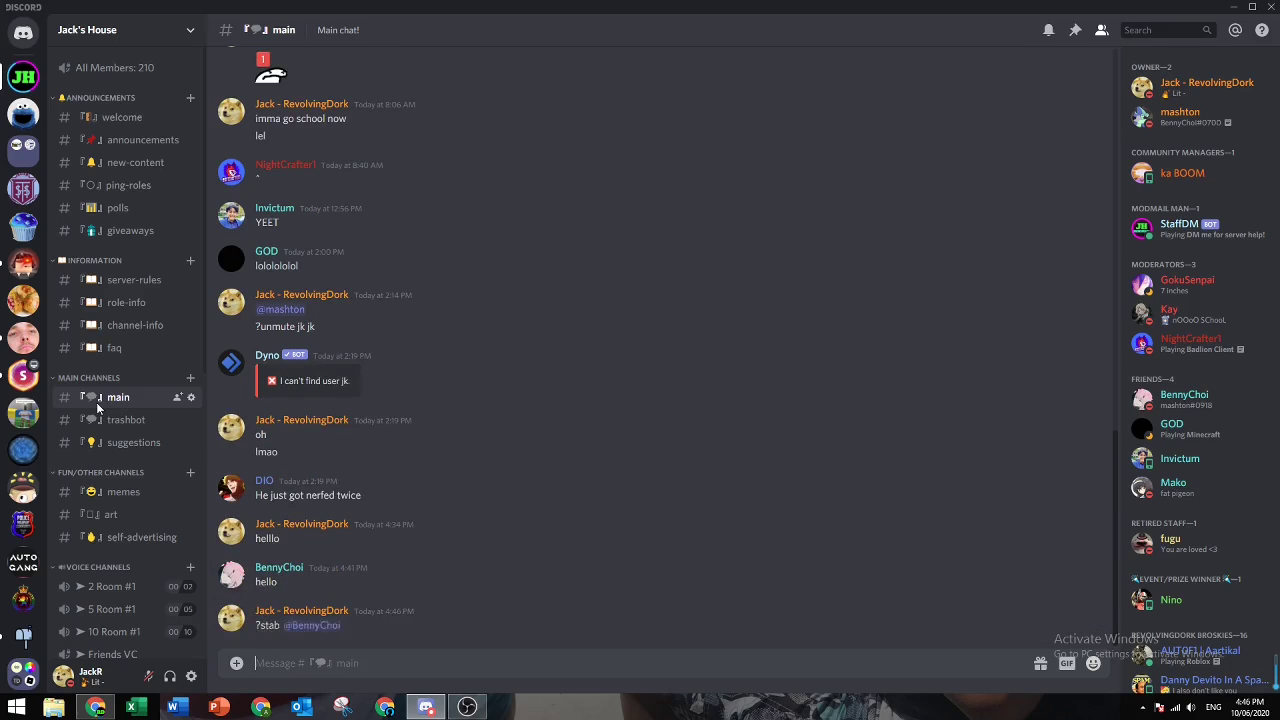
- Send the ?hug command in the main channel, mentioning the same member
{"action": "type", "text": "?hug"}
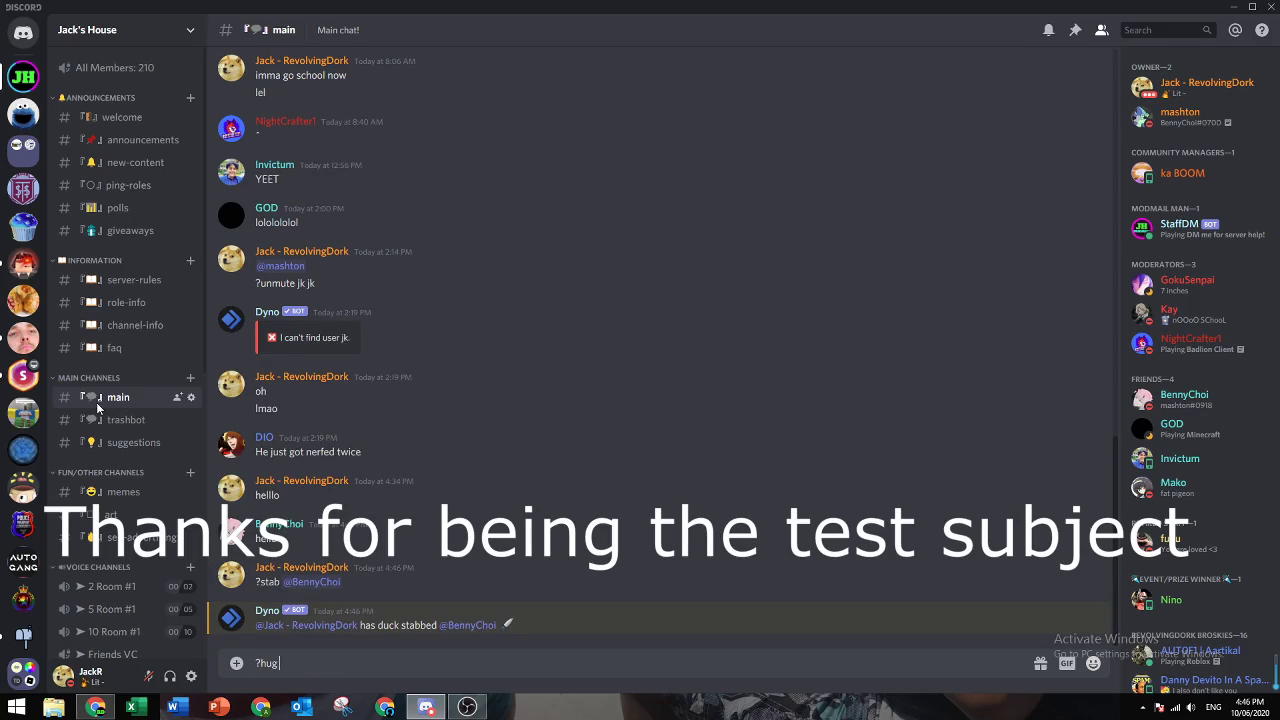
{"action": "type", "text": " @benny"}
{"action": "key", "text": "Tab"}
{"action": "key", "text": "Return"}
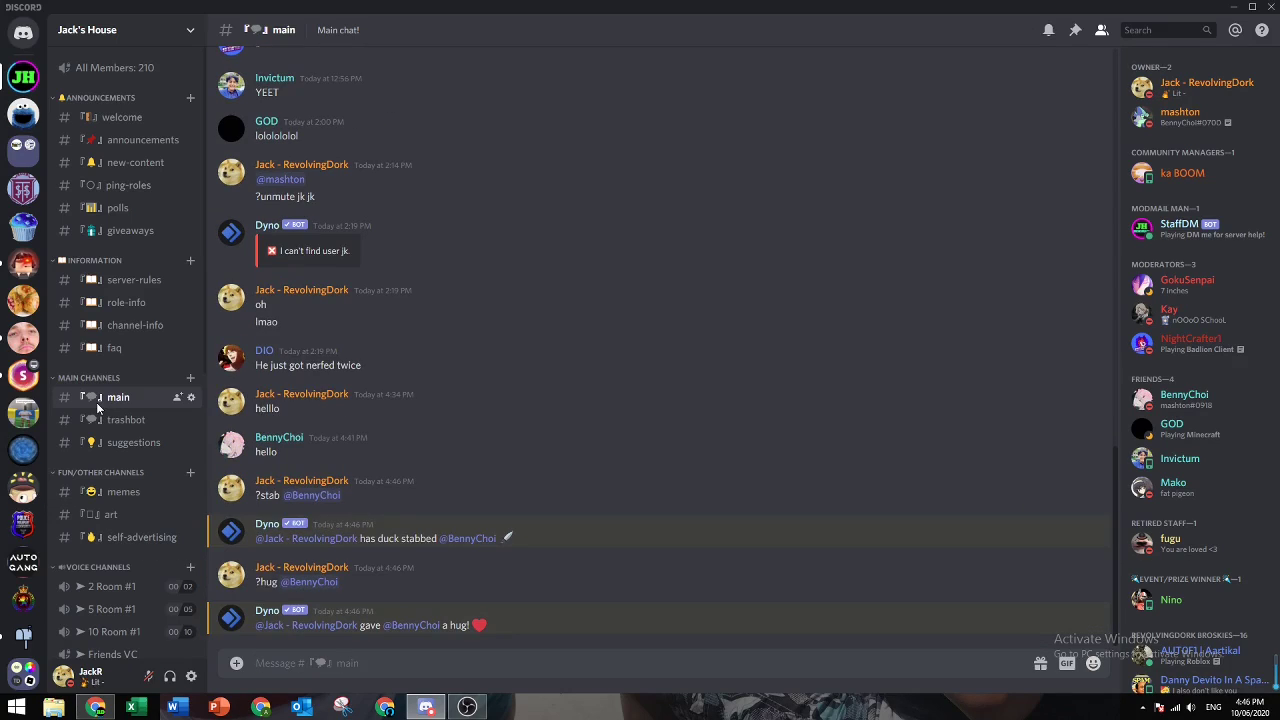
- Open the giveaways channel and look at the Nitro Classic giveaway post
{"action": "left_click", "coordinate": [144, 240]}
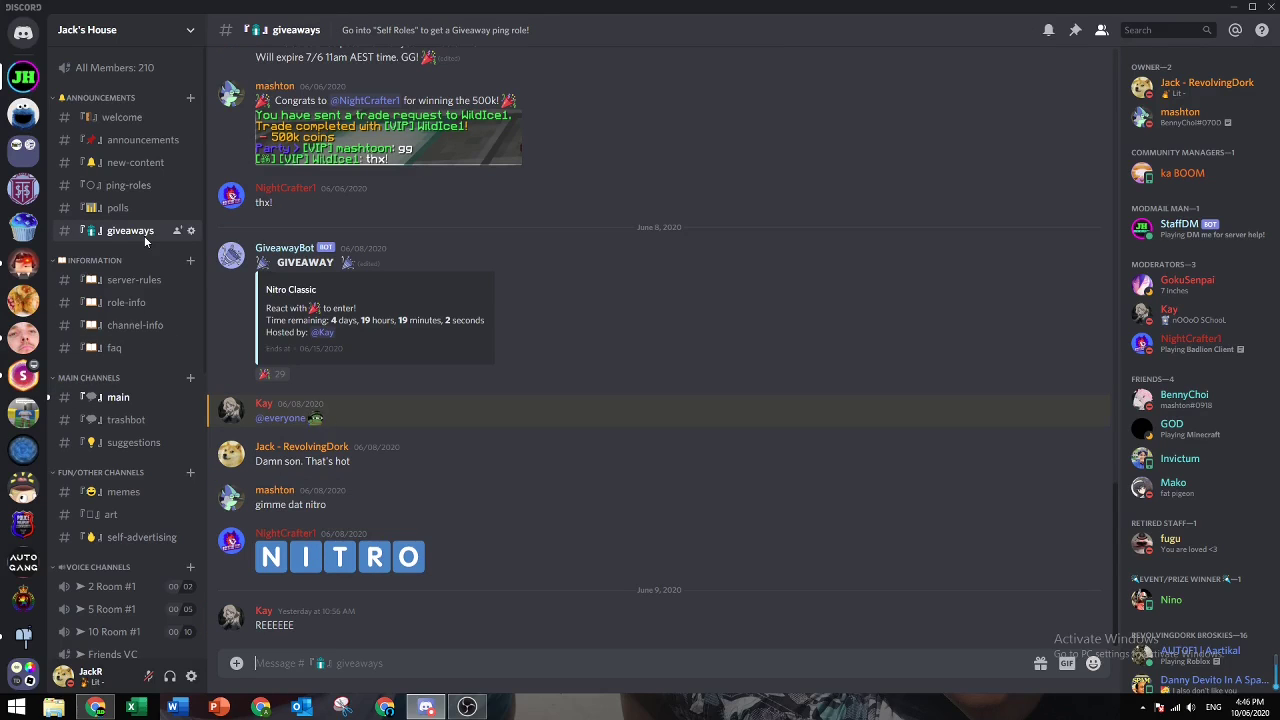
{"action": "left_click_drag", "start_coordinate": [318, 291], "coordinate": [264, 290]}
{"action": "left_click", "coordinate": [396, 294]}
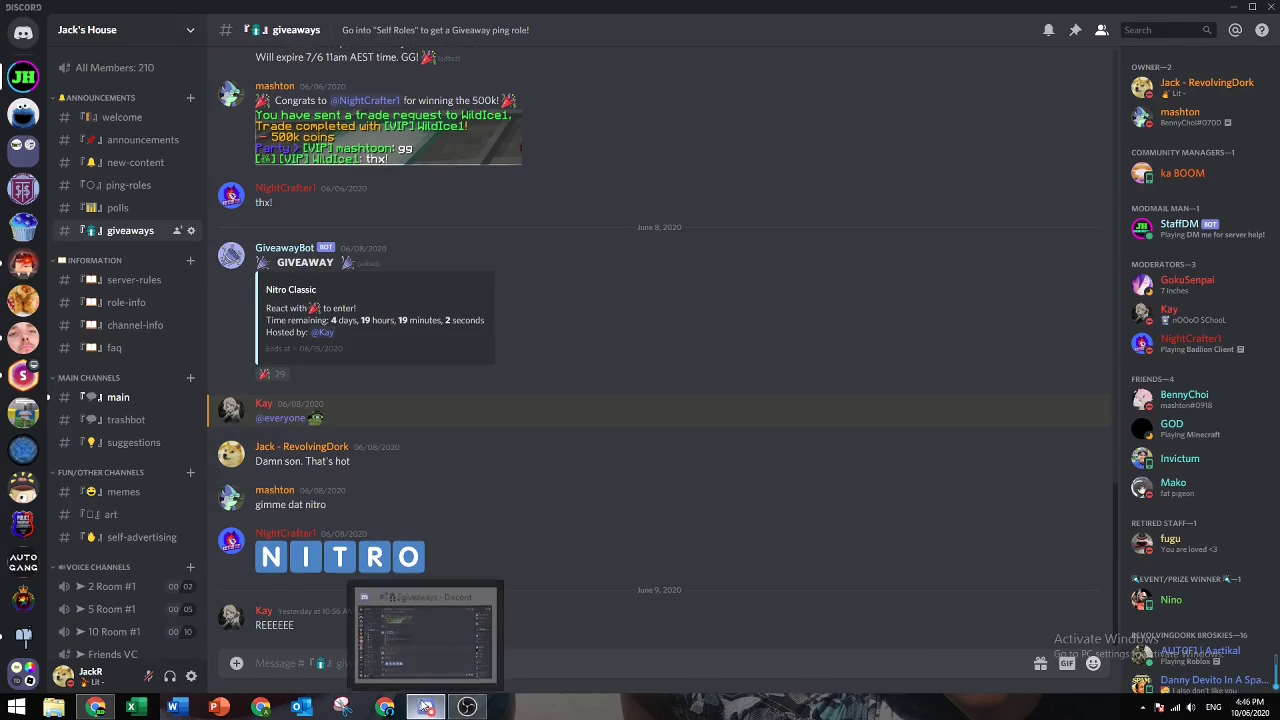
- Switch to the browser and open the custom commands of the Jack's House server on dyno.gg
{"action": "left_click", "coordinate": [428, 640]}
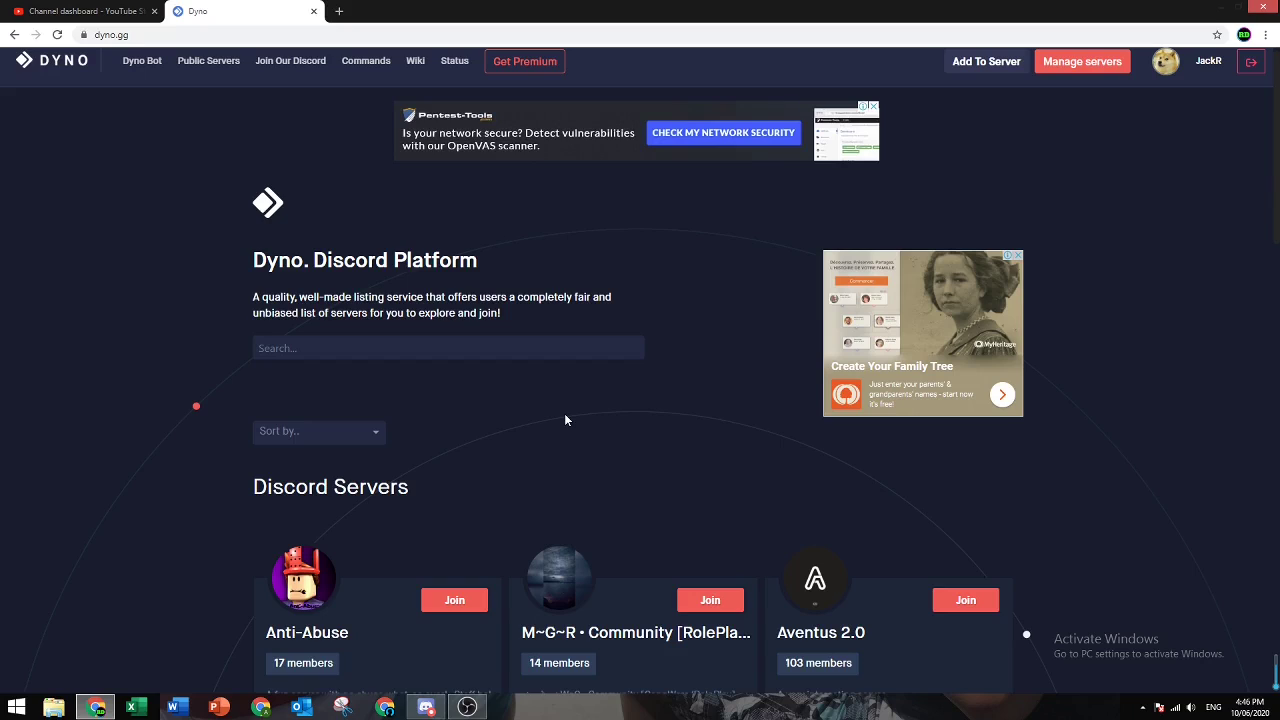
{"action": "left_click", "coordinate": [98, 36]}
{"action": "left_click", "coordinate": [92, 258]}
{"action": "left_click", "coordinate": [1083, 62]}
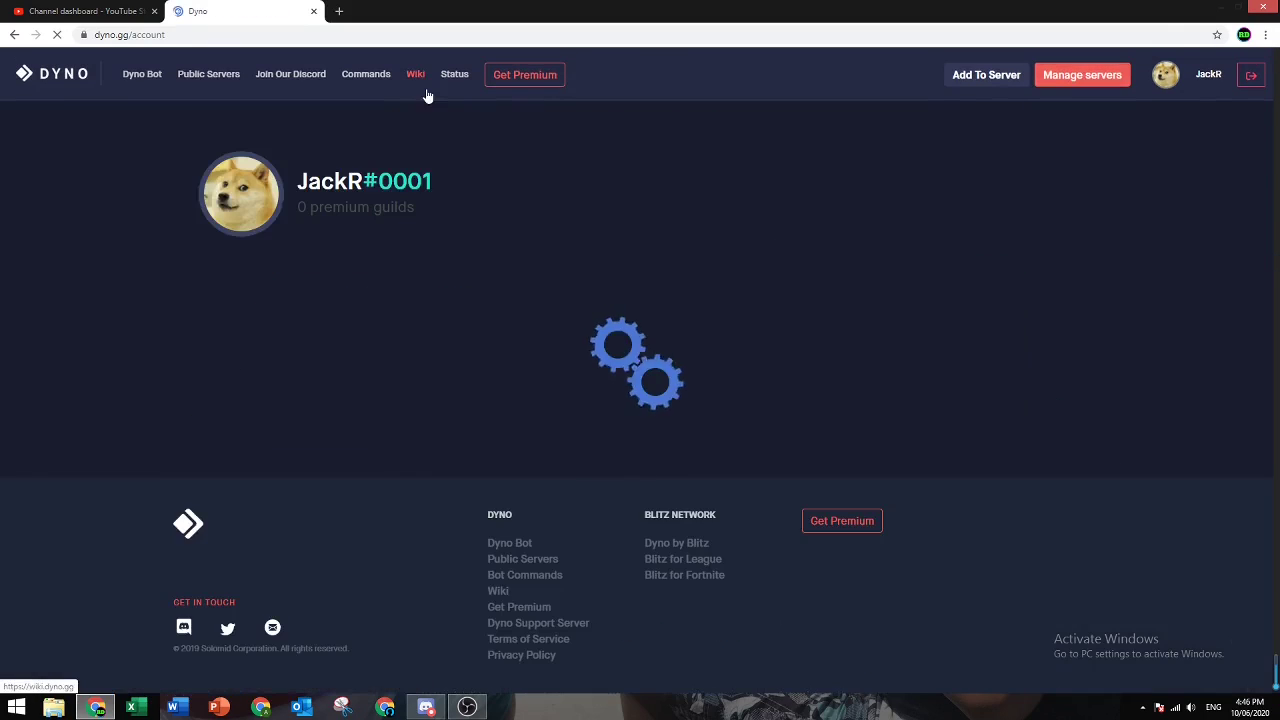
{"action": "scroll", "coordinate": [750, 383], "scroll_direction": "down", "scroll_amount": 2}
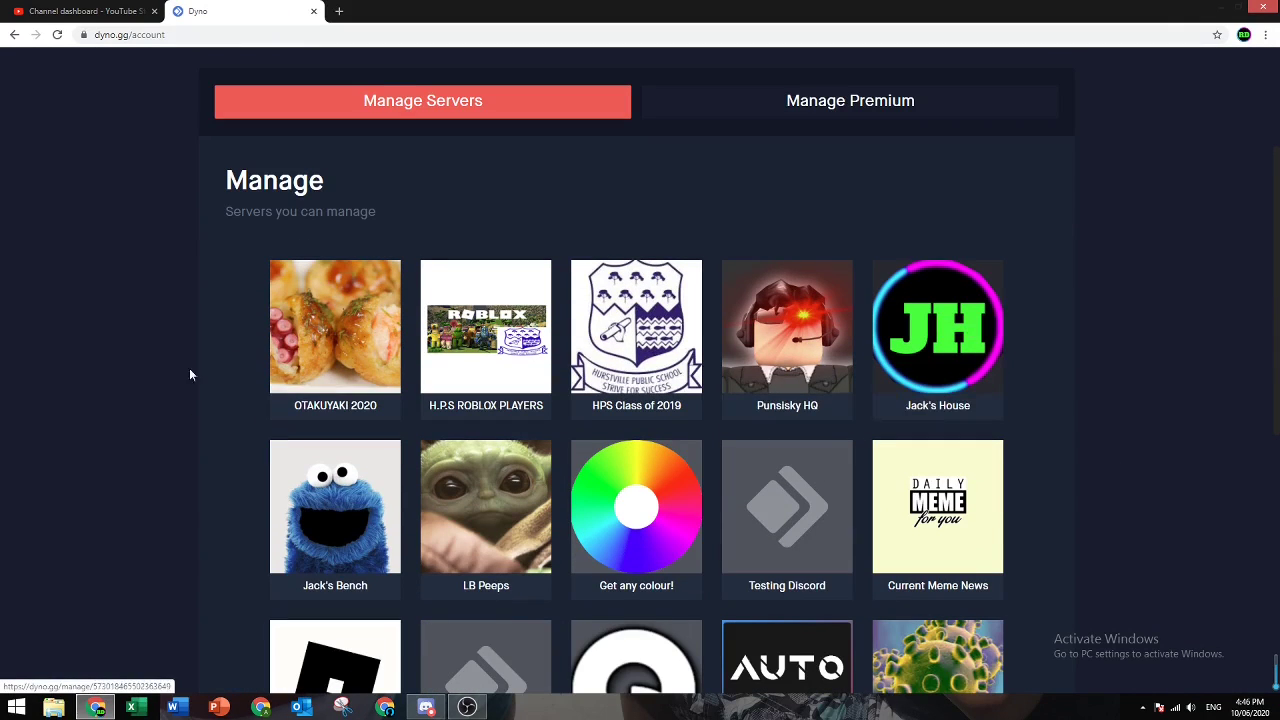
{"action": "left_click", "coordinate": [940, 332]}
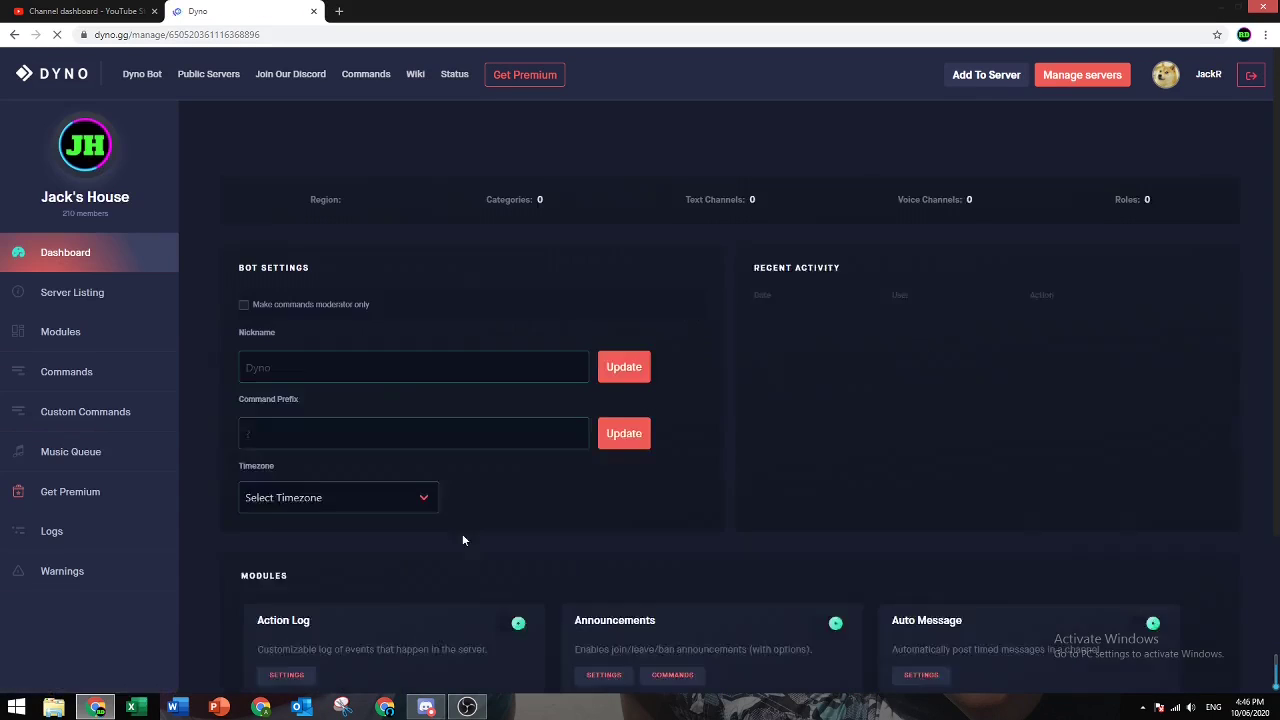
{"action": "left_click", "coordinate": [129, 414]}
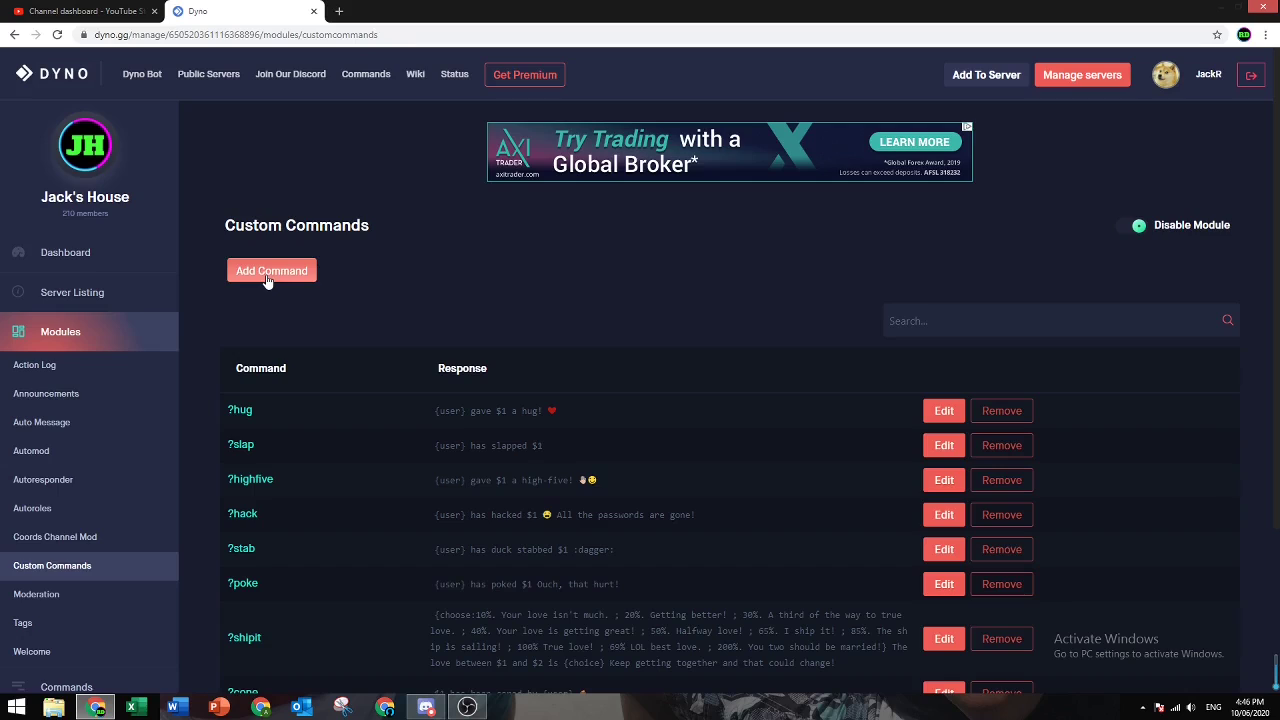
- Start a new custom command named doubleslap with the response "{user} has doubleslapped $1"
{"action": "left_click", "coordinate": [268, 275]}
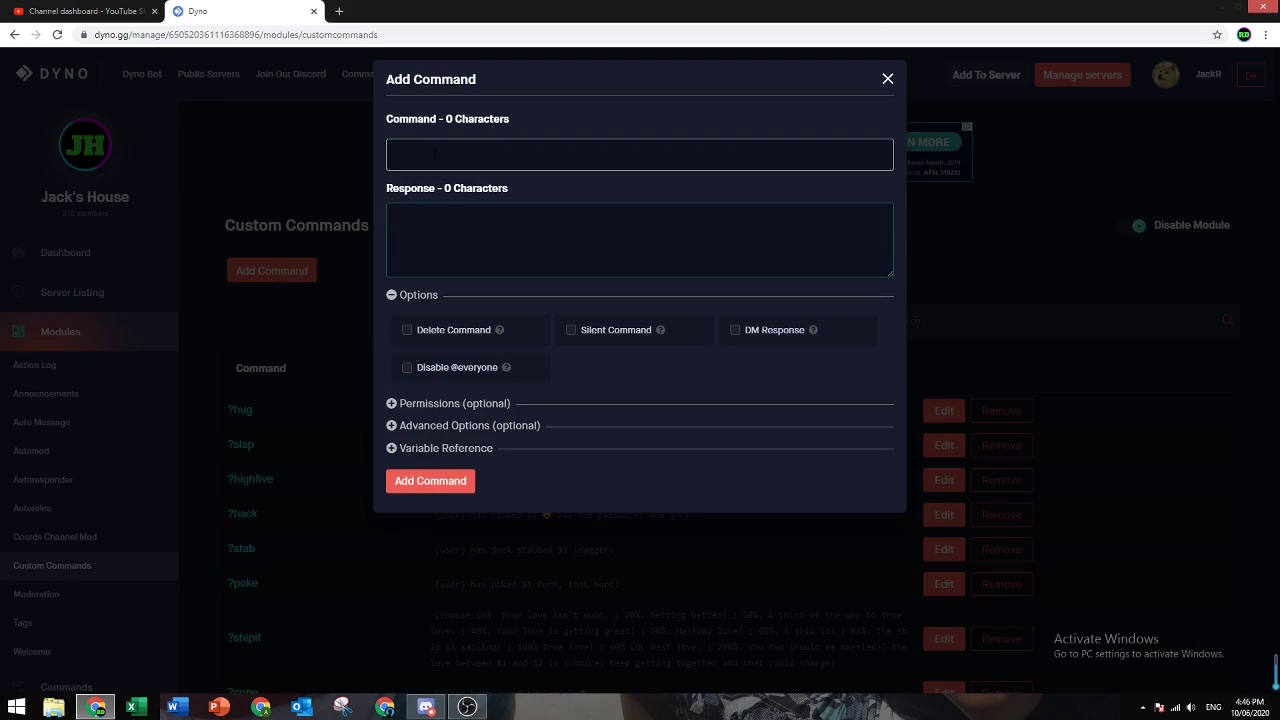
{"action": "left_click", "coordinate": [434, 154]}
{"action": "type", "text": "doubleslap"}
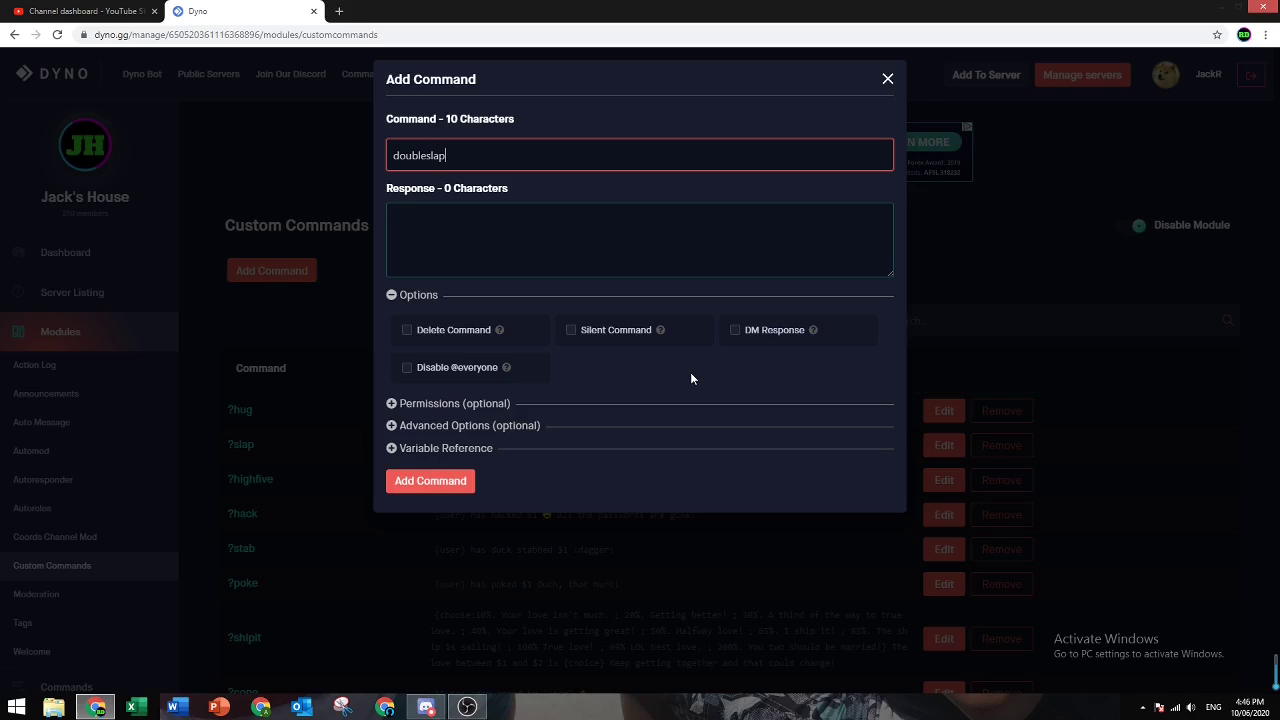
{"action": "left_click", "coordinate": [661, 262]}
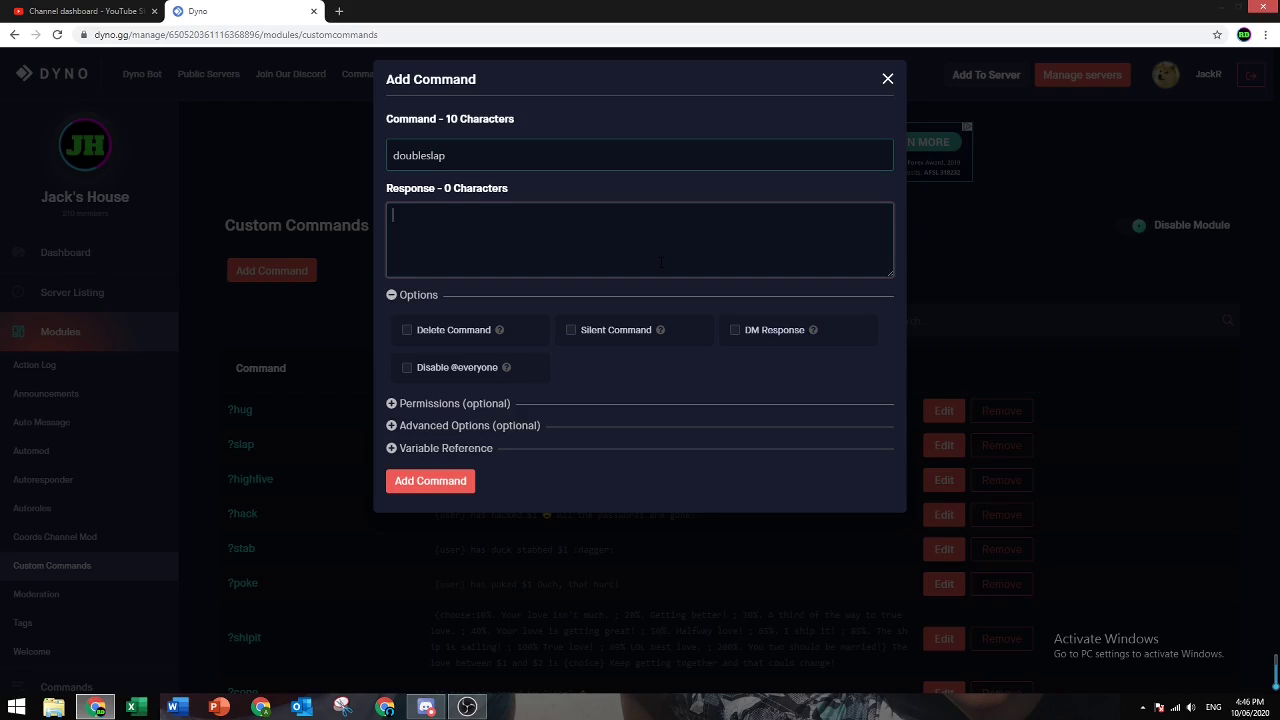
{"action": "type", "text": "{user} has doubles"}
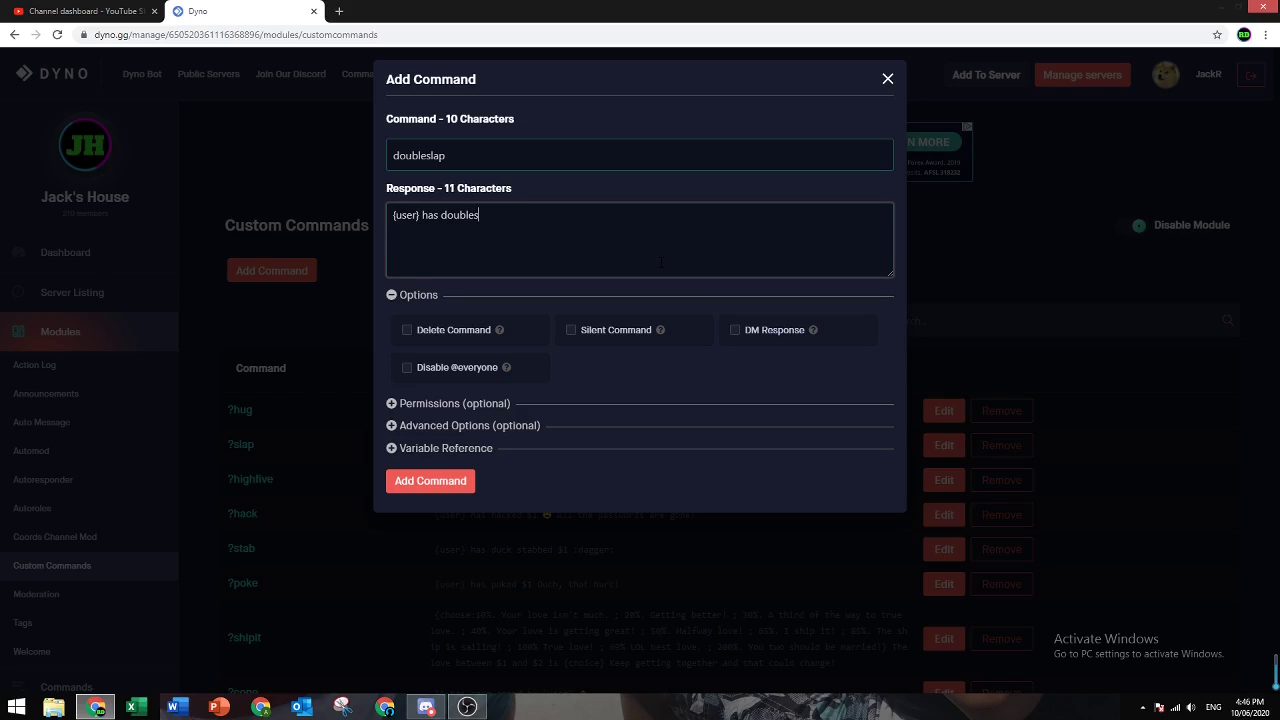
{"action": "type", "text": "lapped $1"}
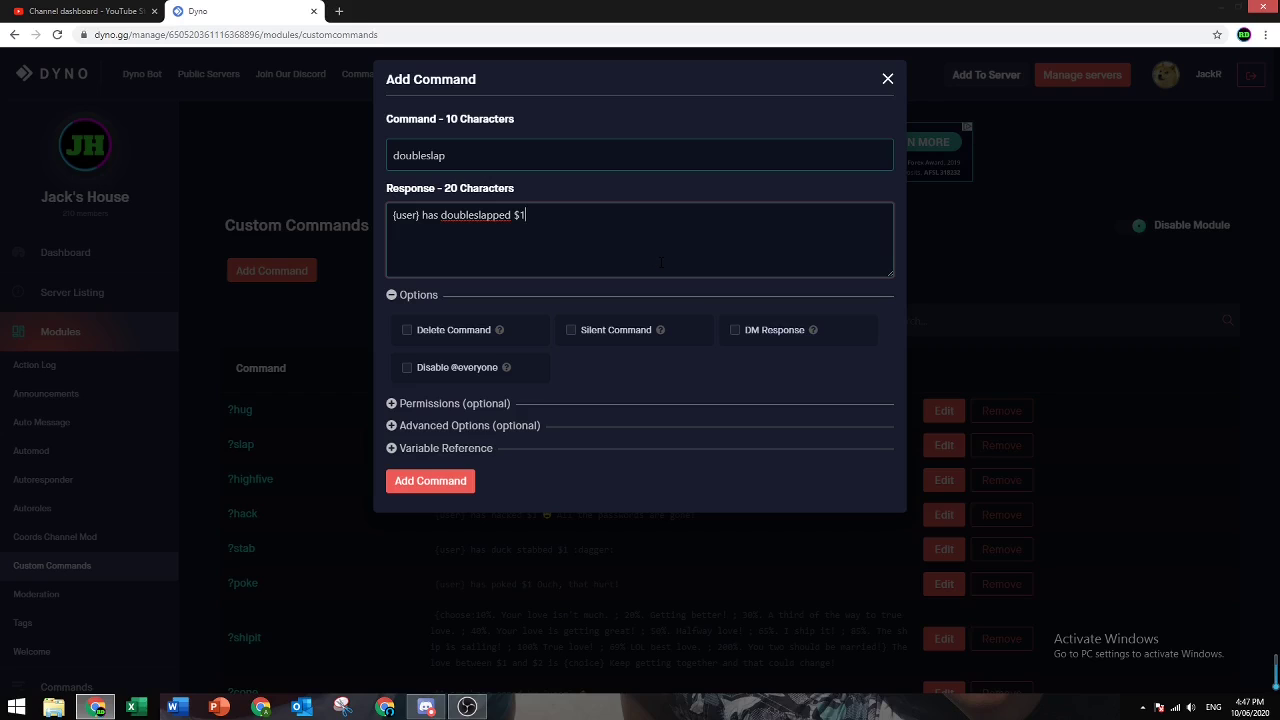
{"action": "double_click", "coordinate": [524, 214]}
{"action": "left_click", "coordinate": [446, 155]}
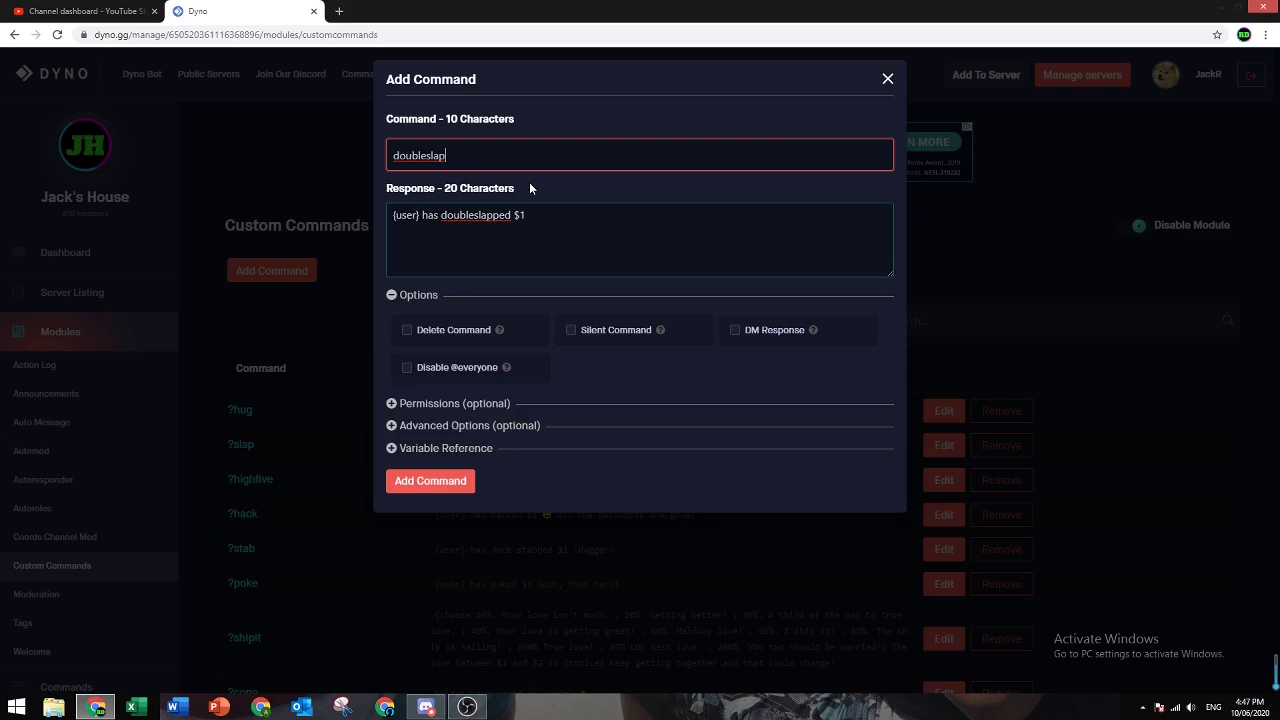
{"action": "left_click", "coordinate": [524, 214]}
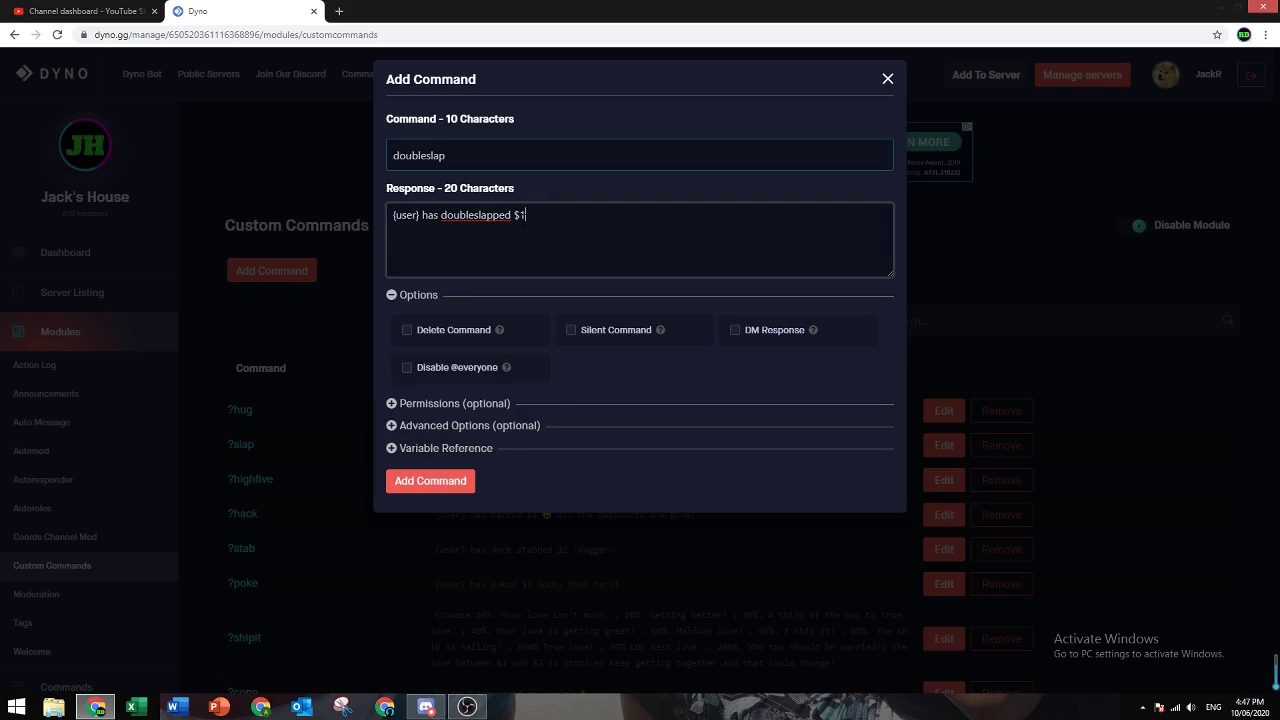
{"action": "double_click", "coordinate": [520, 214]}
{"action": "left_click", "coordinate": [526, 214]}
{"action": "double_click", "coordinate": [521, 214]}
{"action": "left_click", "coordinate": [524, 214]}
{"action": "left_click", "coordinate": [407, 330]}
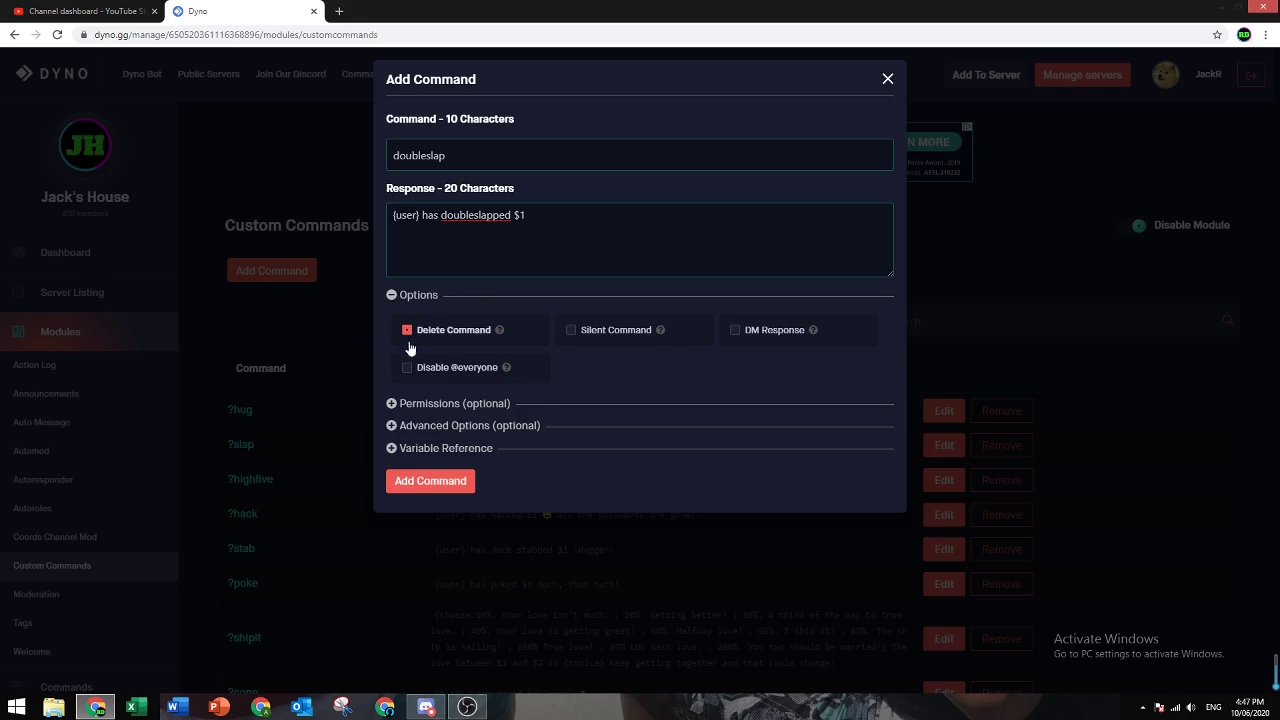
{"action": "left_click", "coordinate": [408, 369]}
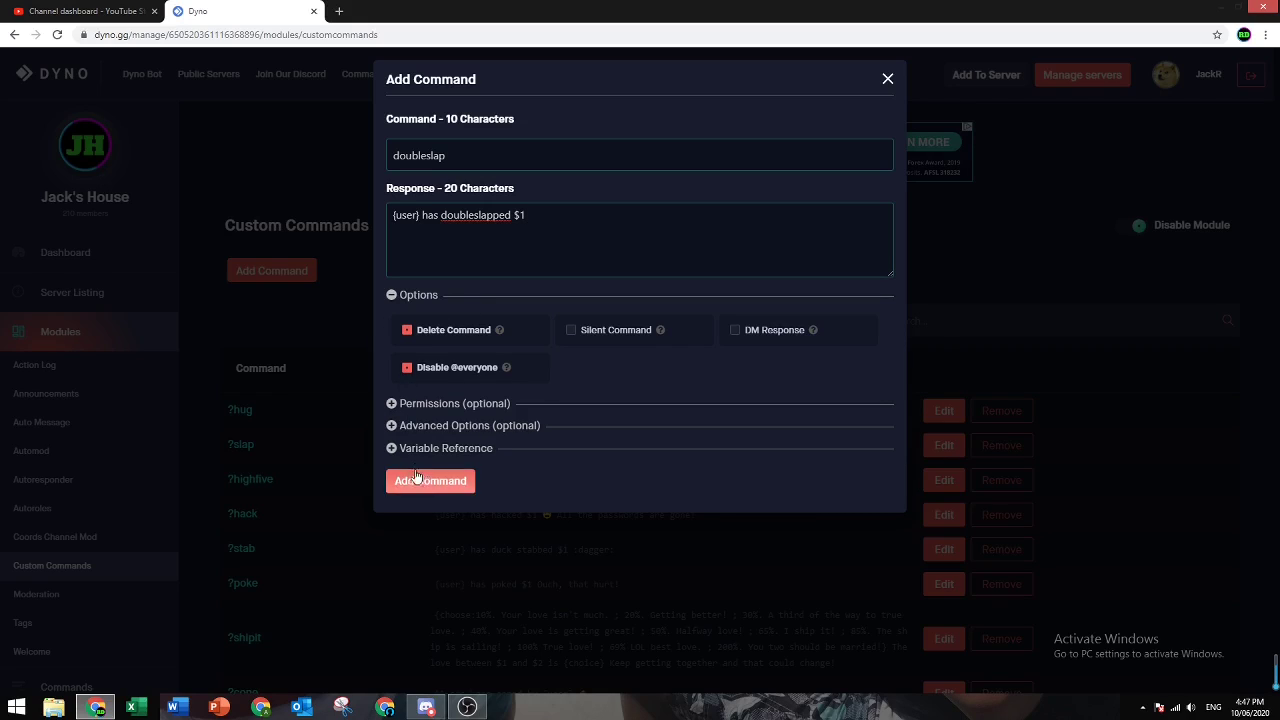
{"action": "left_click", "coordinate": [391, 426]}
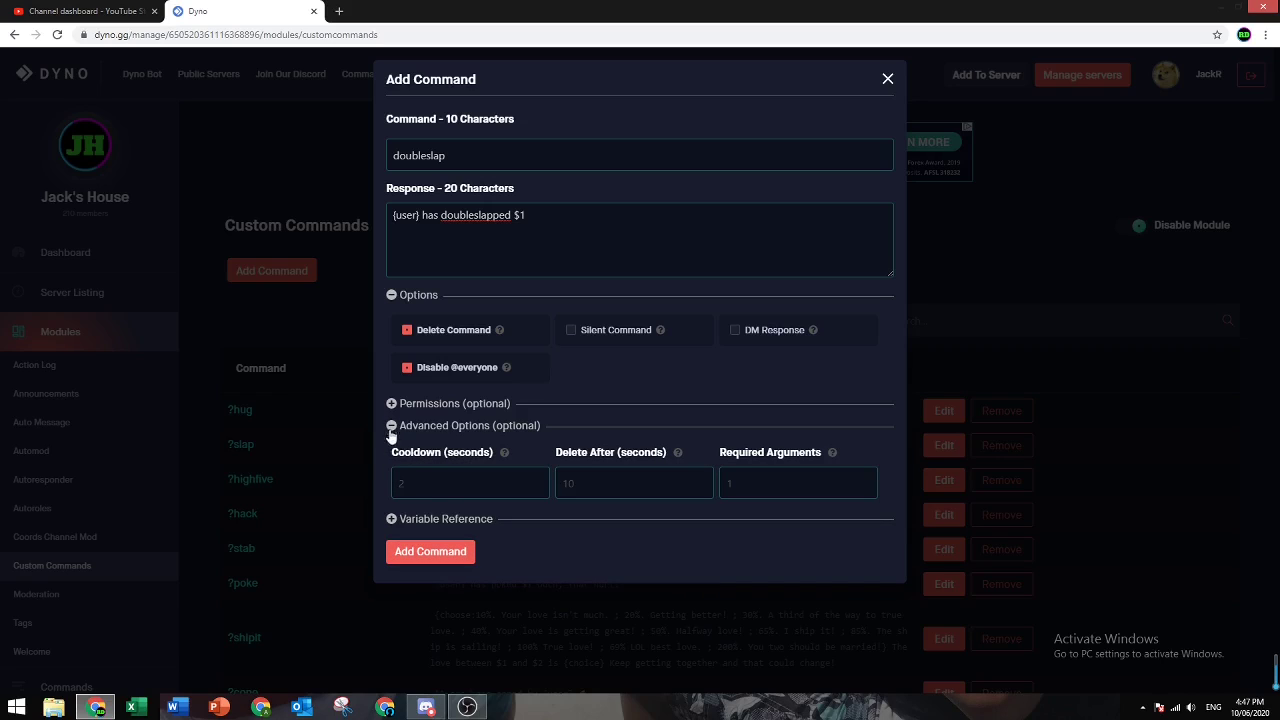
{"action": "left_click", "coordinate": [410, 483]}
- Restrict the doubleslap command to the Owner role and add it to the server
{"action": "left_click", "coordinate": [391, 403]}
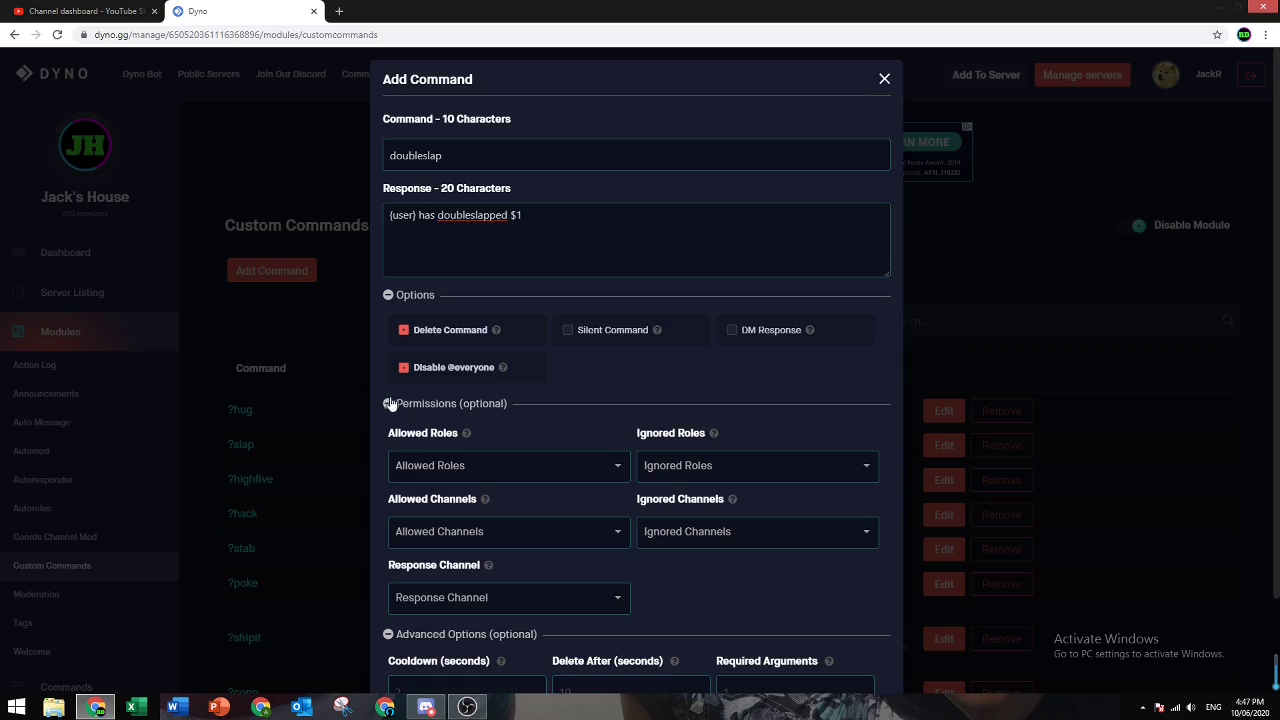
{"action": "left_click", "coordinate": [440, 470]}
{"action": "scroll", "coordinate": [480, 531], "scroll_direction": "down", "scroll_amount": 2}
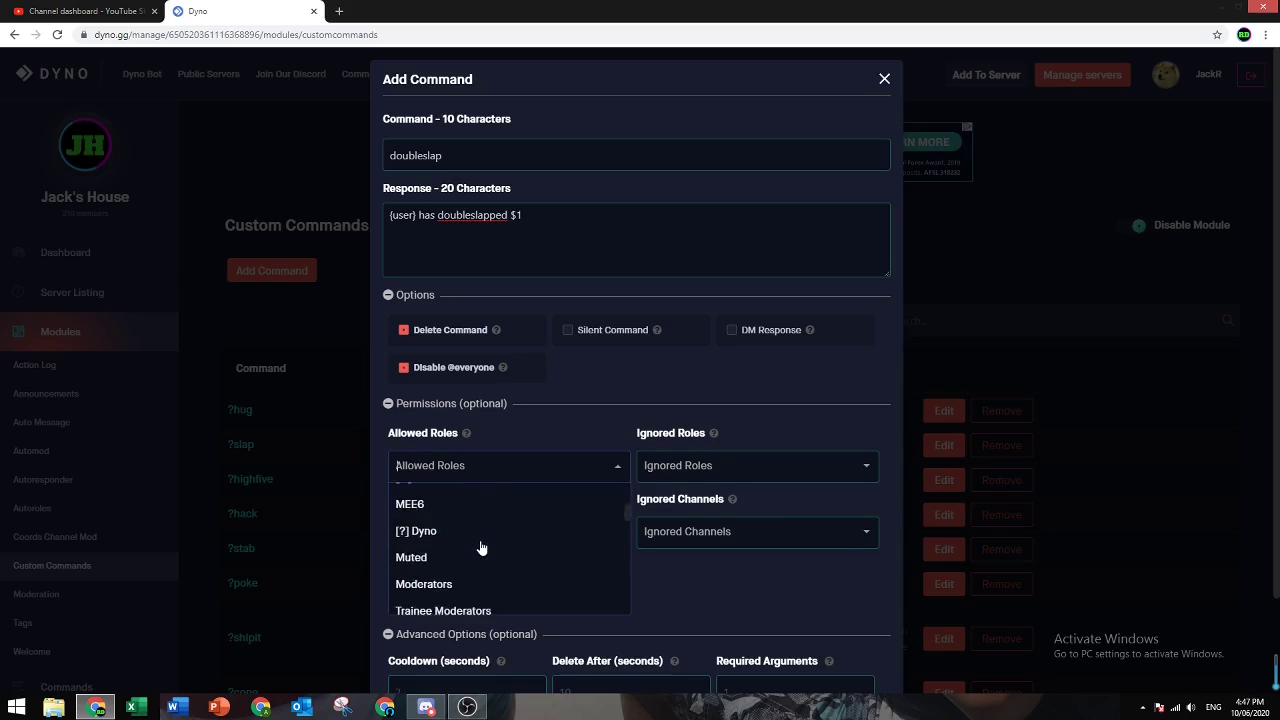
{"action": "scroll", "coordinate": [480, 549], "scroll_direction": "up", "scroll_amount": 2}
{"action": "left_click", "coordinate": [467, 509]}
{"action": "scroll", "coordinate": [467, 540], "scroll_direction": "down", "scroll_amount": 2}
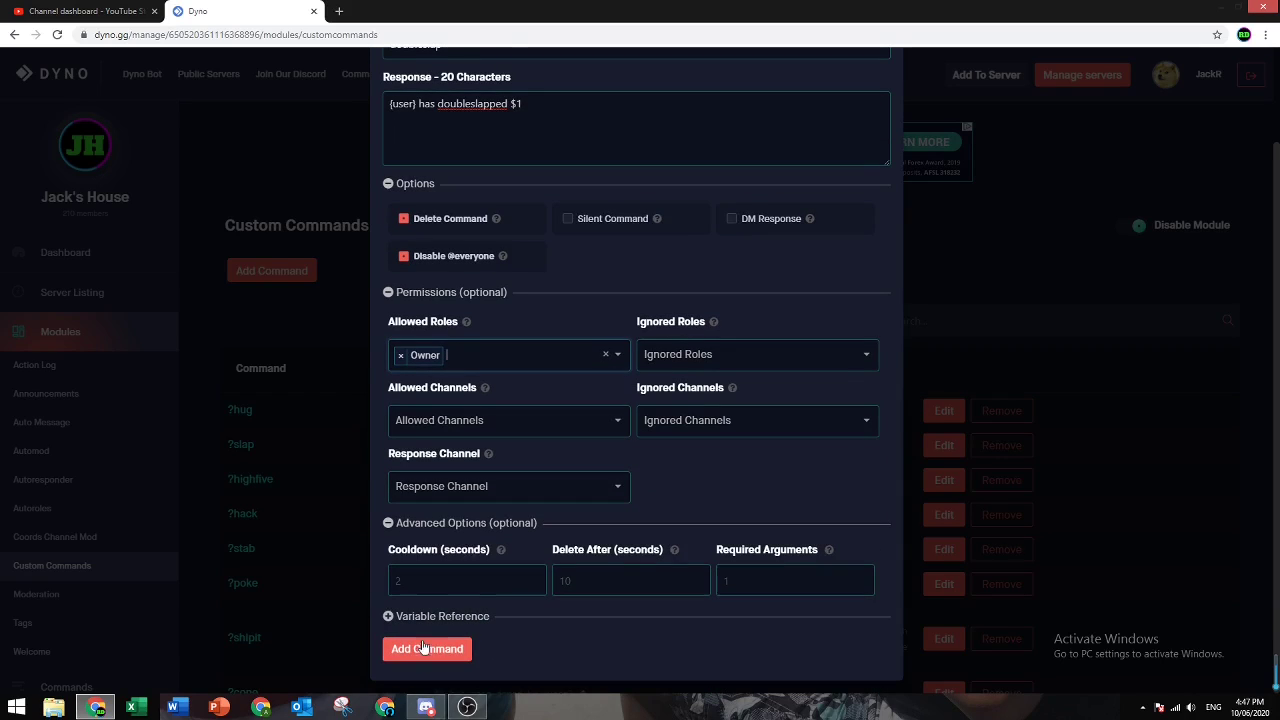
{"action": "left_click", "coordinate": [427, 649]}
- Switch to Discord and test the new command by sending ?doubleslap with a member mention in the trash-staff channel
{"action": "left_click", "coordinate": [426, 707]}
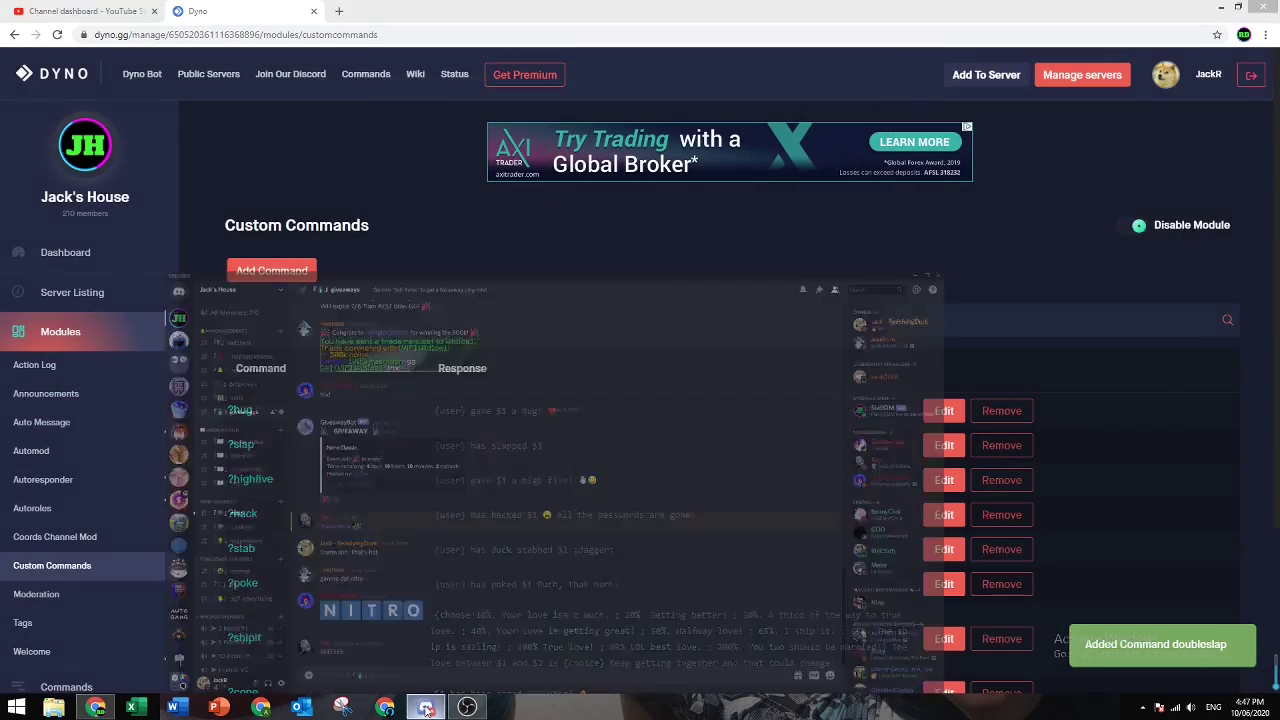
{"action": "scroll", "coordinate": [120, 520], "scroll_direction": "down", "scroll_amount": 3}
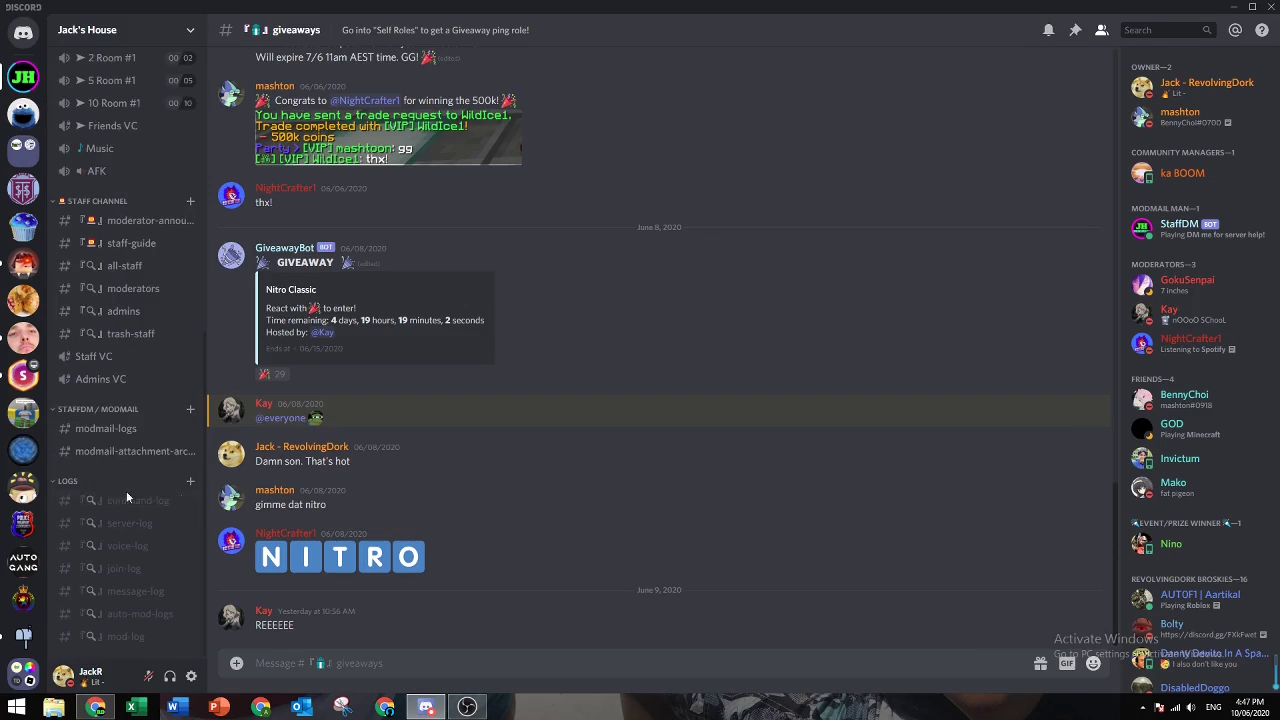
{"action": "left_click", "coordinate": [144, 331]}
{"action": "type", "text": "?doupble"}
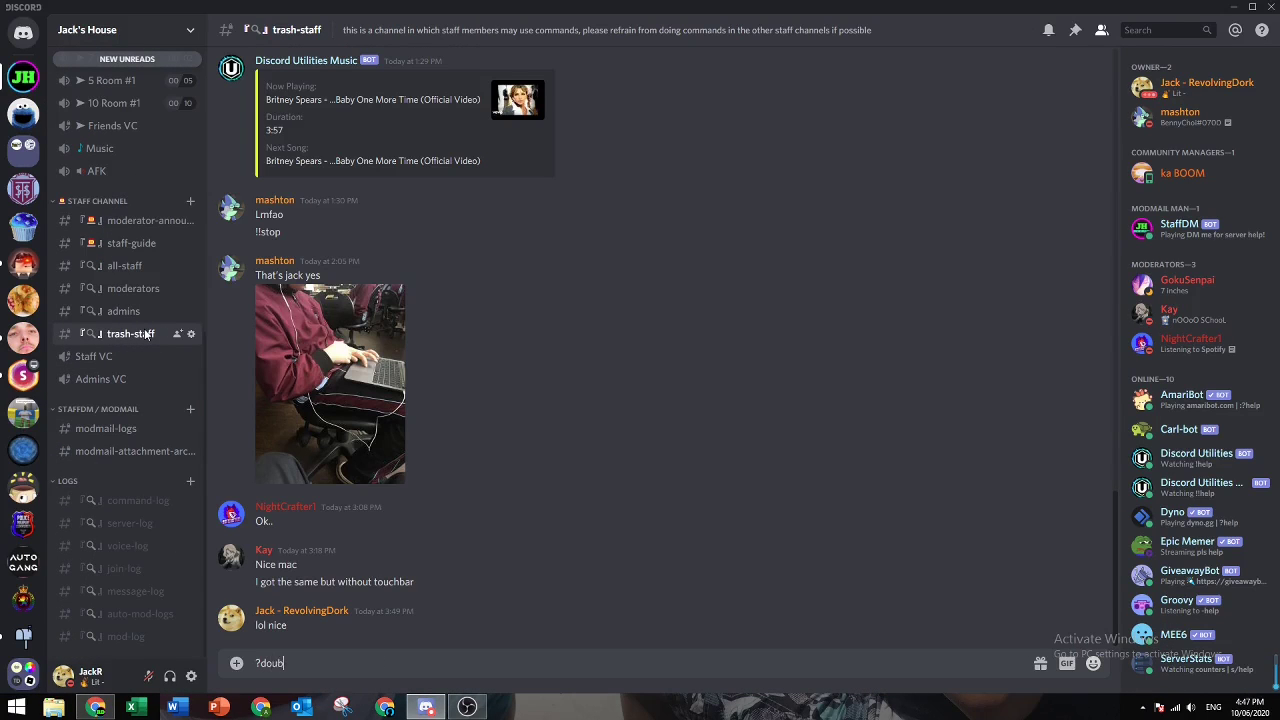
{"action": "key", "text": "BackSpace"}
{"action": "key", "text": "BackSpace"}
{"action": "key", "text": "BackSpace"}
{"action": "type", "text": "leslap @mas"}
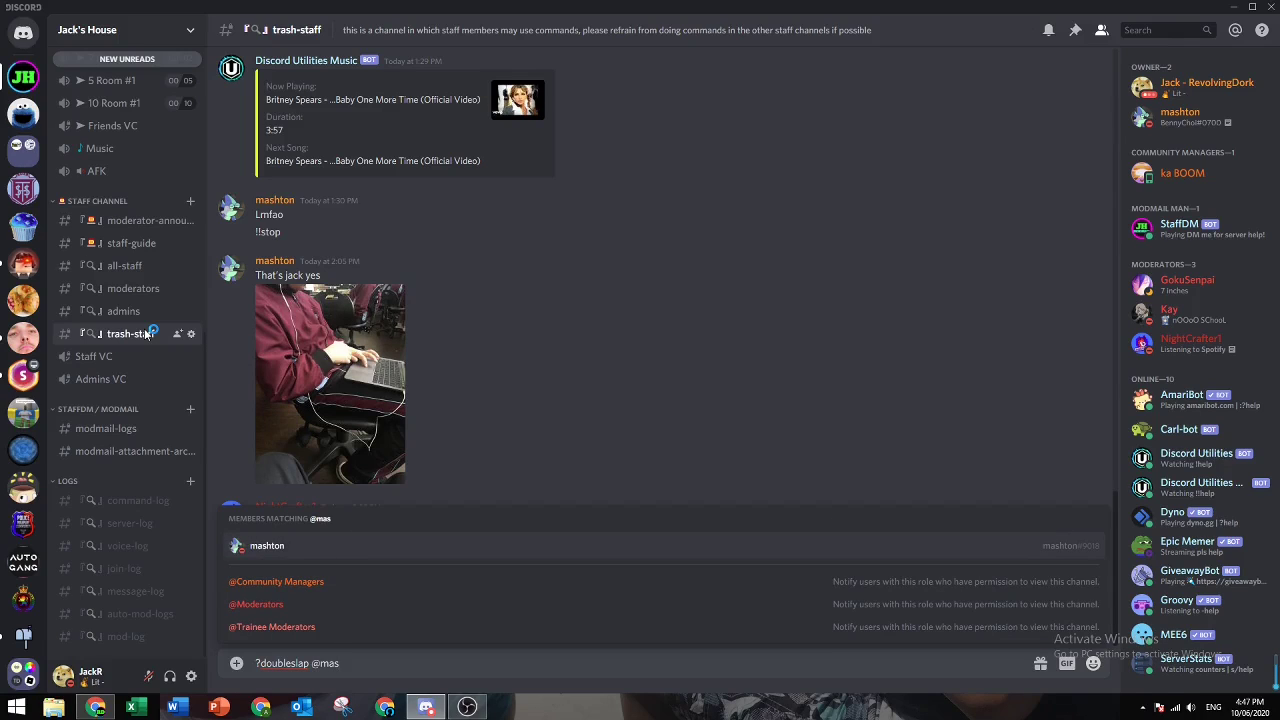
{"action": "key", "text": "Tab"}
{"action": "key", "text": "Return"}
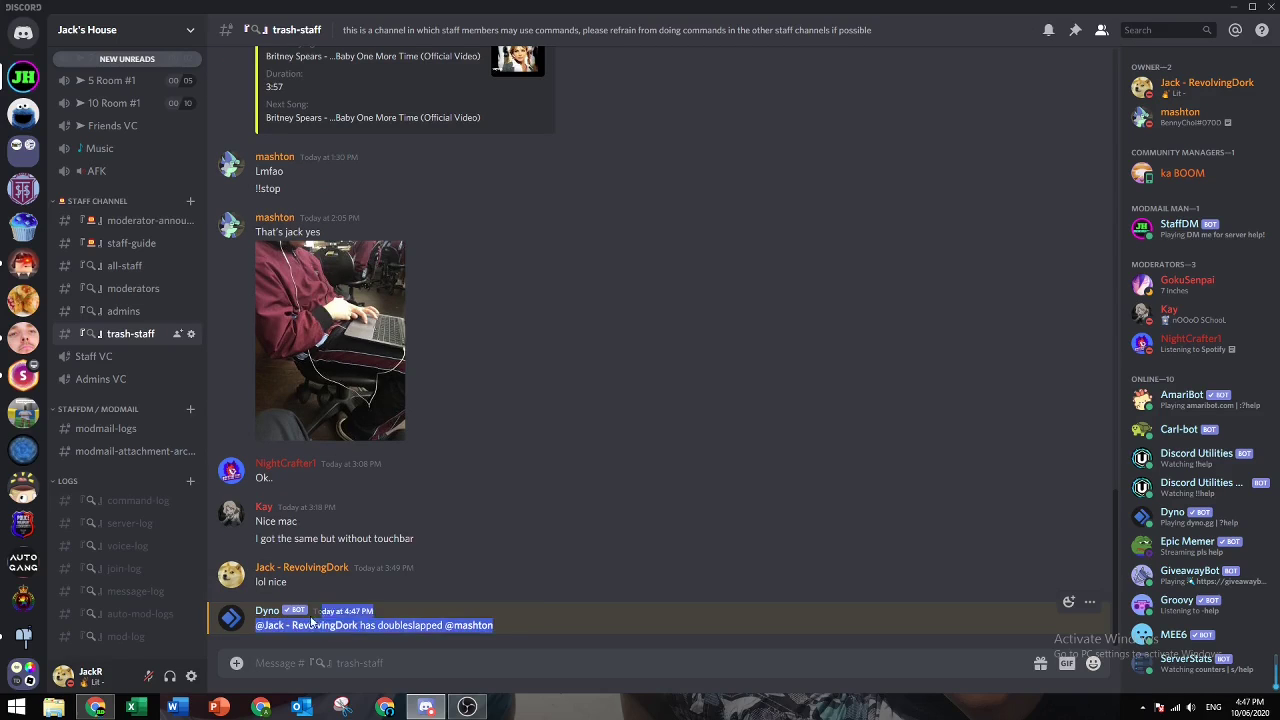
- Switch back to the browser and remove the doubleslap command from the second page of custom commands, confirming the deletion
{"action": "left_click", "coordinate": [426, 707]}
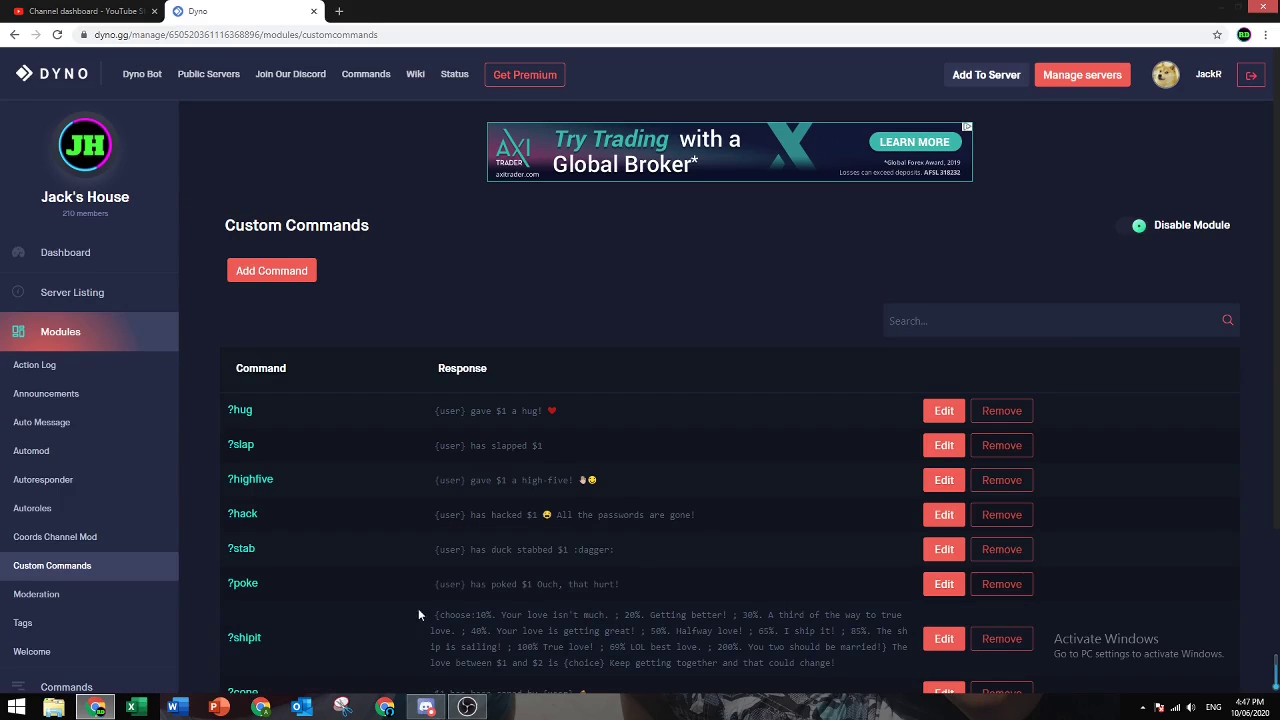
{"action": "scroll", "coordinate": [316, 596], "scroll_direction": "down", "scroll_amount": 2}
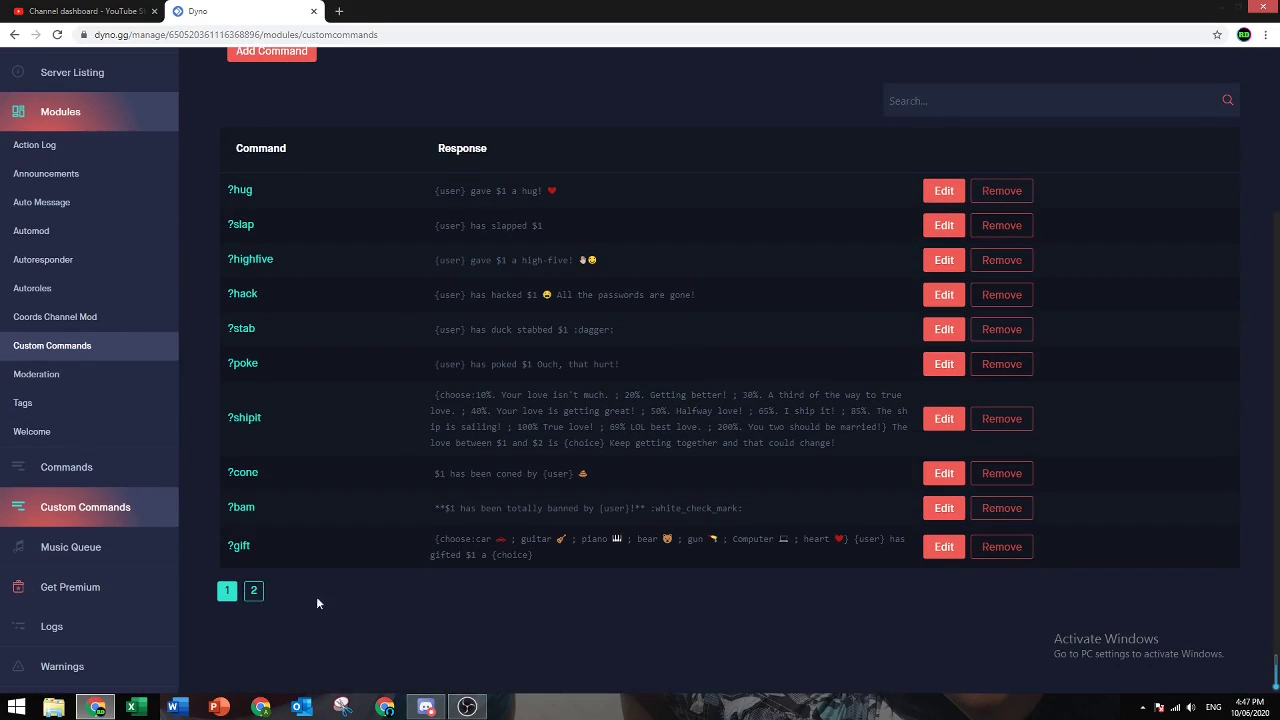
{"action": "left_click", "coordinate": [255, 593]}
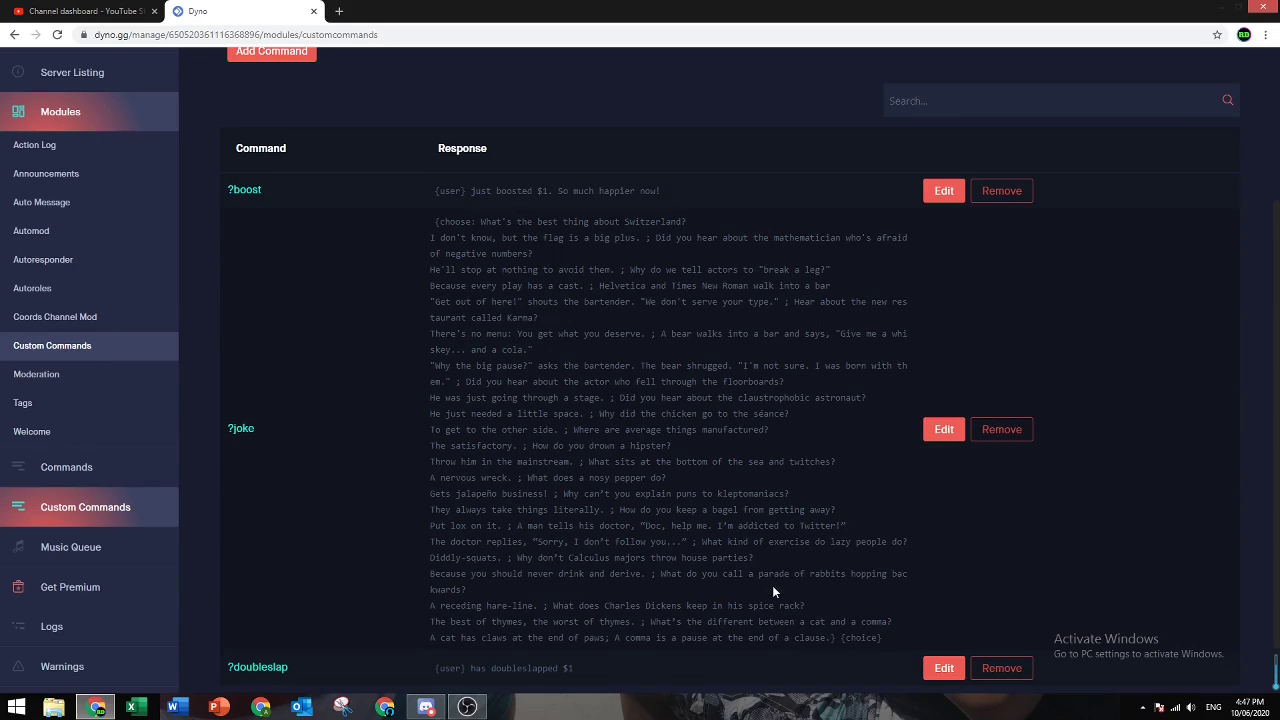
{"action": "scroll", "coordinate": [772, 585], "scroll_direction": "down", "scroll_amount": 1}
{"action": "left_click", "coordinate": [985, 607]}
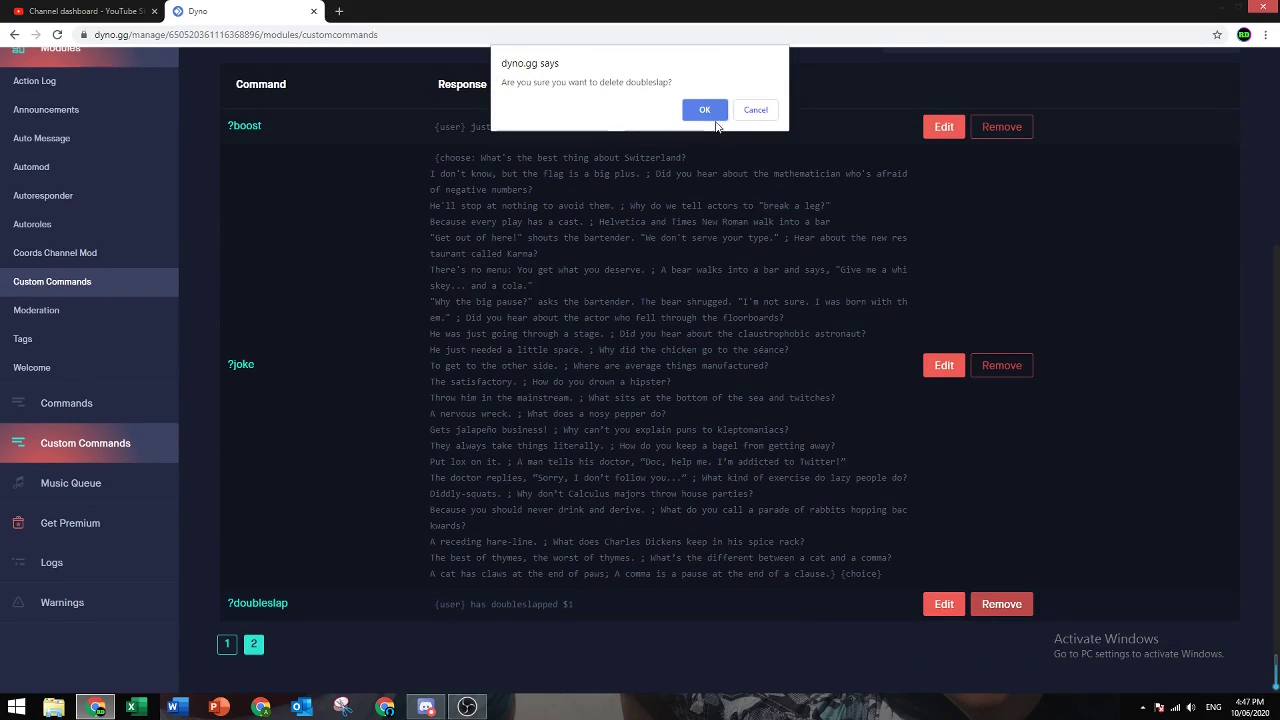
{"action": "left_click", "coordinate": [704, 110]}
- Start a new custom command named say with the response $1+
{"action": "scroll", "coordinate": [448, 438], "scroll_direction": "up", "scroll_amount": 3}
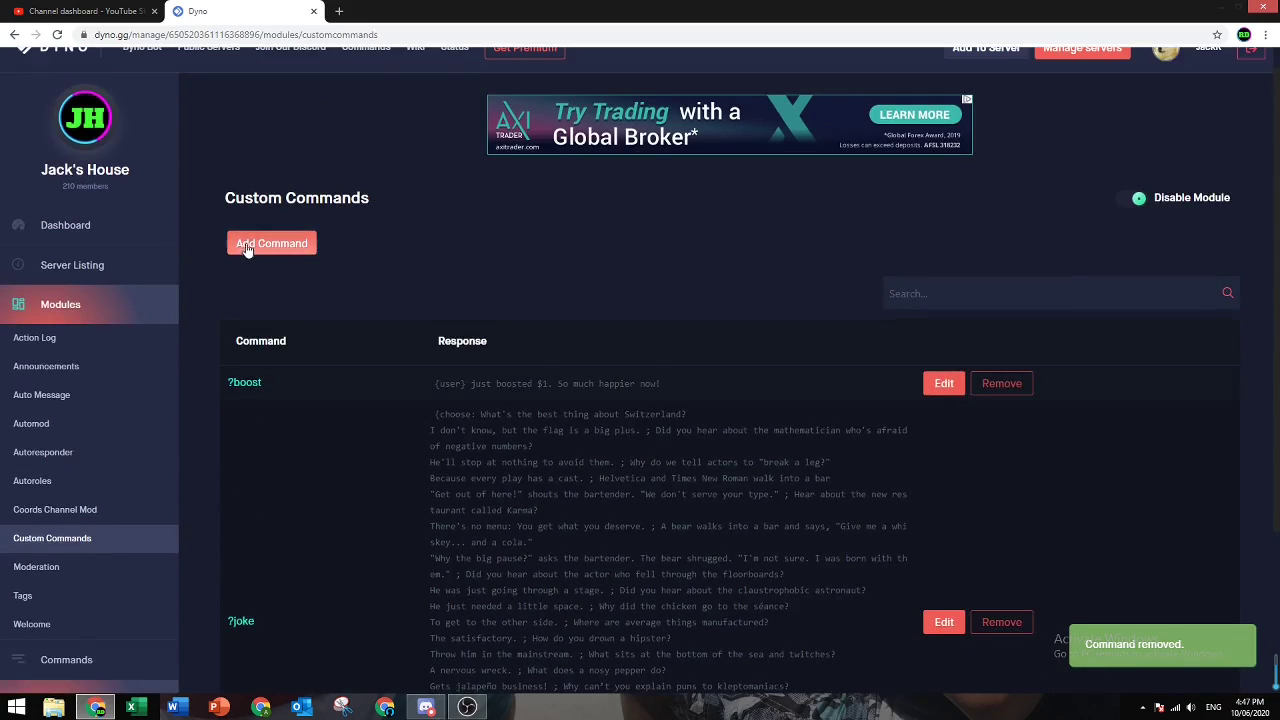
{"action": "left_click", "coordinate": [249, 246]}
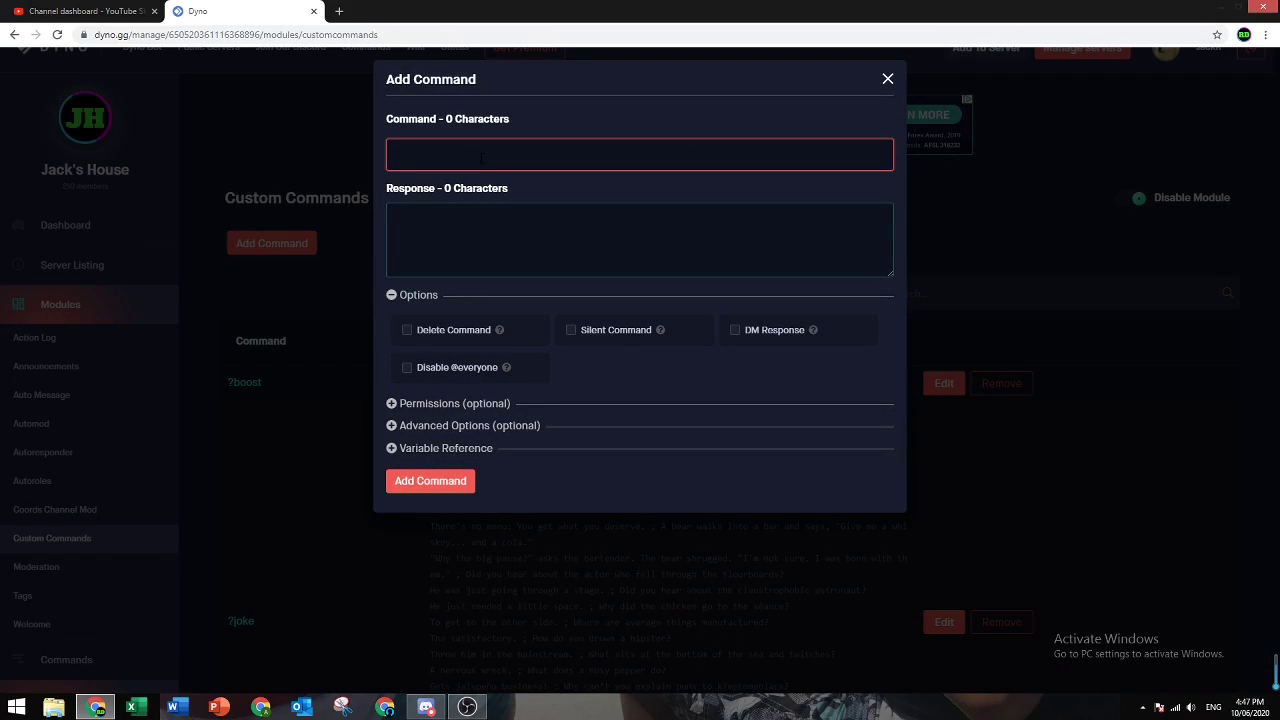
{"action": "type", "text": "say"}
{"action": "left_click", "coordinate": [469, 217]}
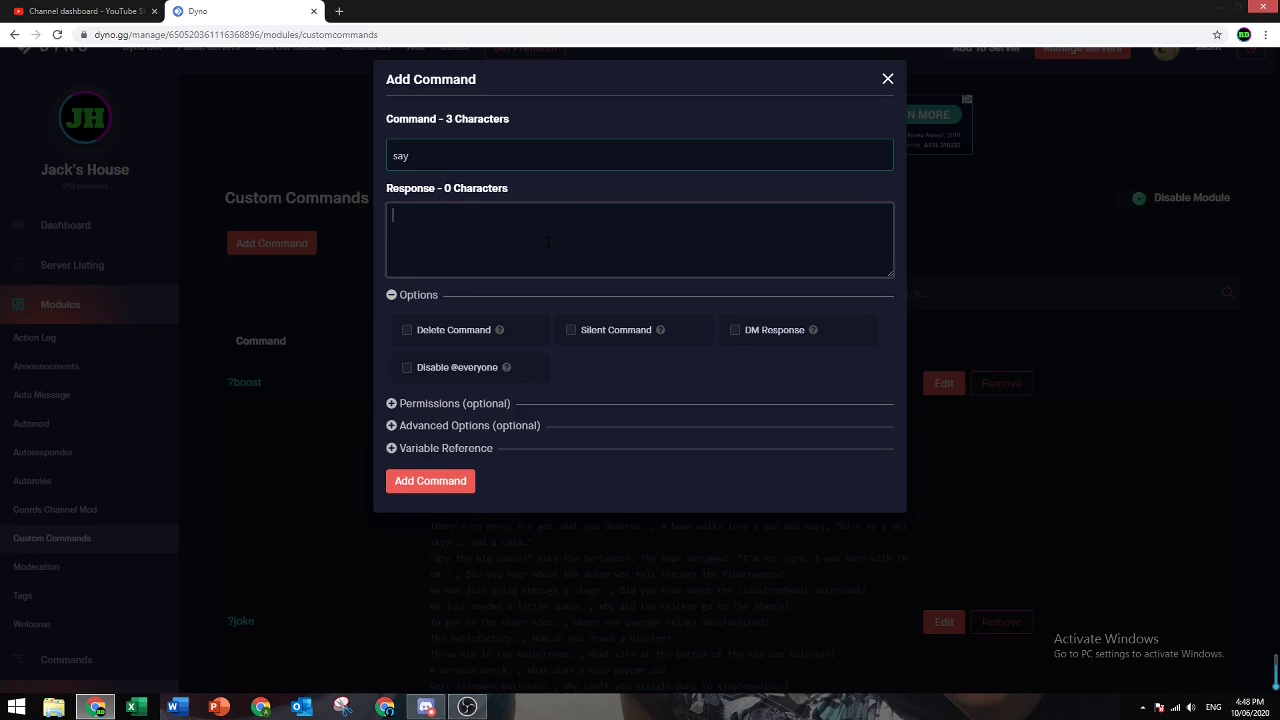
{"action": "type", "text": "{"}
{"action": "key", "text": "BackSpace"}
{"action": "type", "text": "$1+"}
{"action": "left_click", "coordinate": [430, 330]}
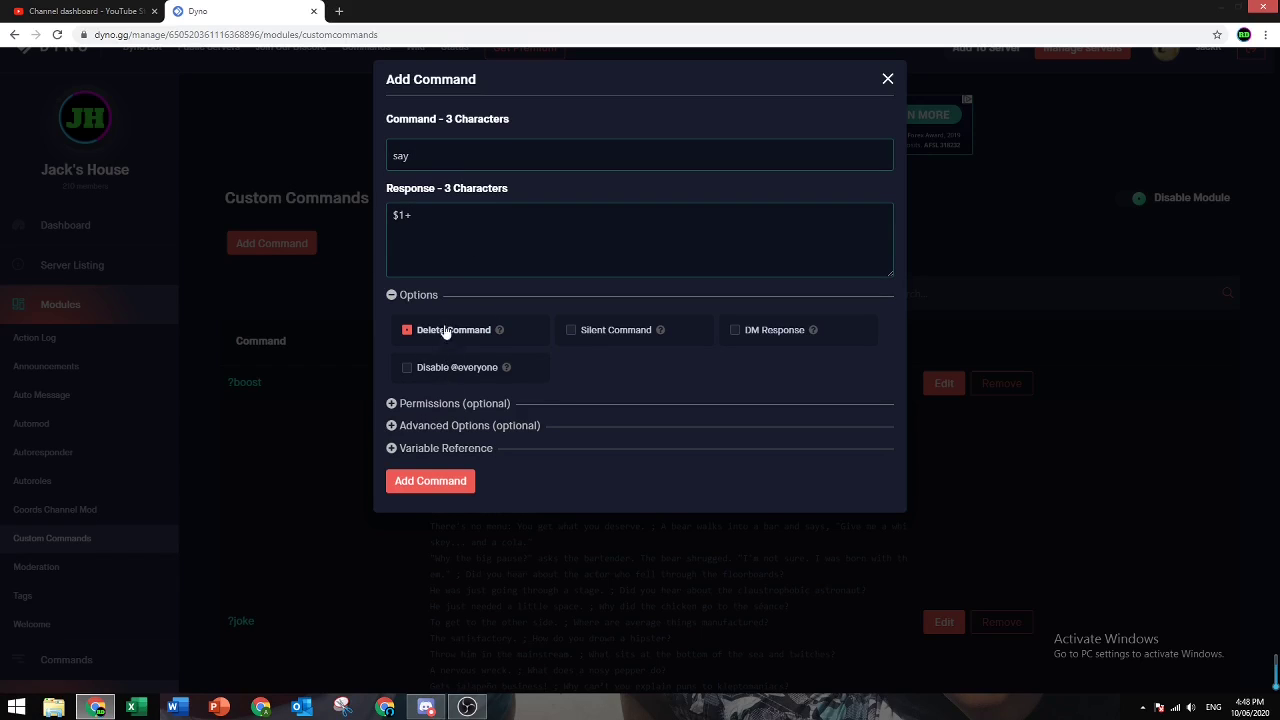
{"action": "left_click", "coordinate": [424, 368]}
{"action": "left_click_drag", "start_coordinate": [412, 156], "coordinate": [404, 156]}
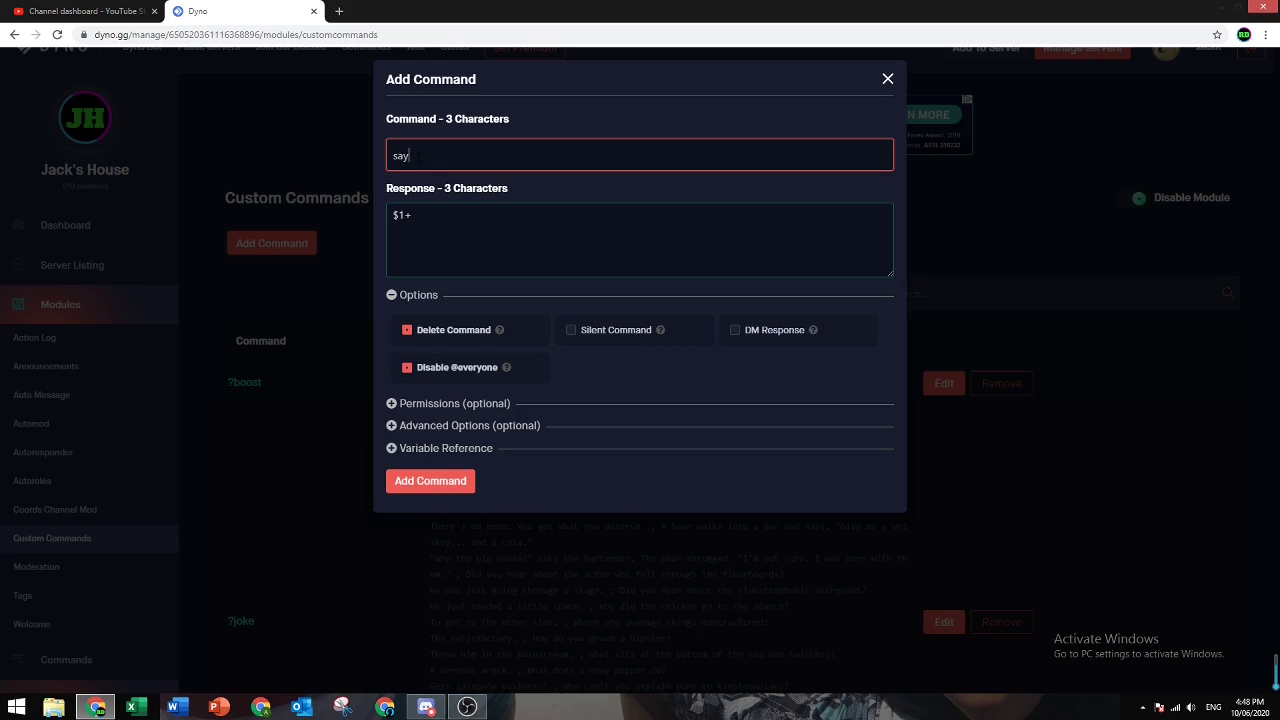
{"action": "left_click", "coordinate": [448, 262]}
{"action": "left_click_drag", "start_coordinate": [414, 216], "coordinate": [384, 225]}
{"action": "left_click", "coordinate": [400, 230]}
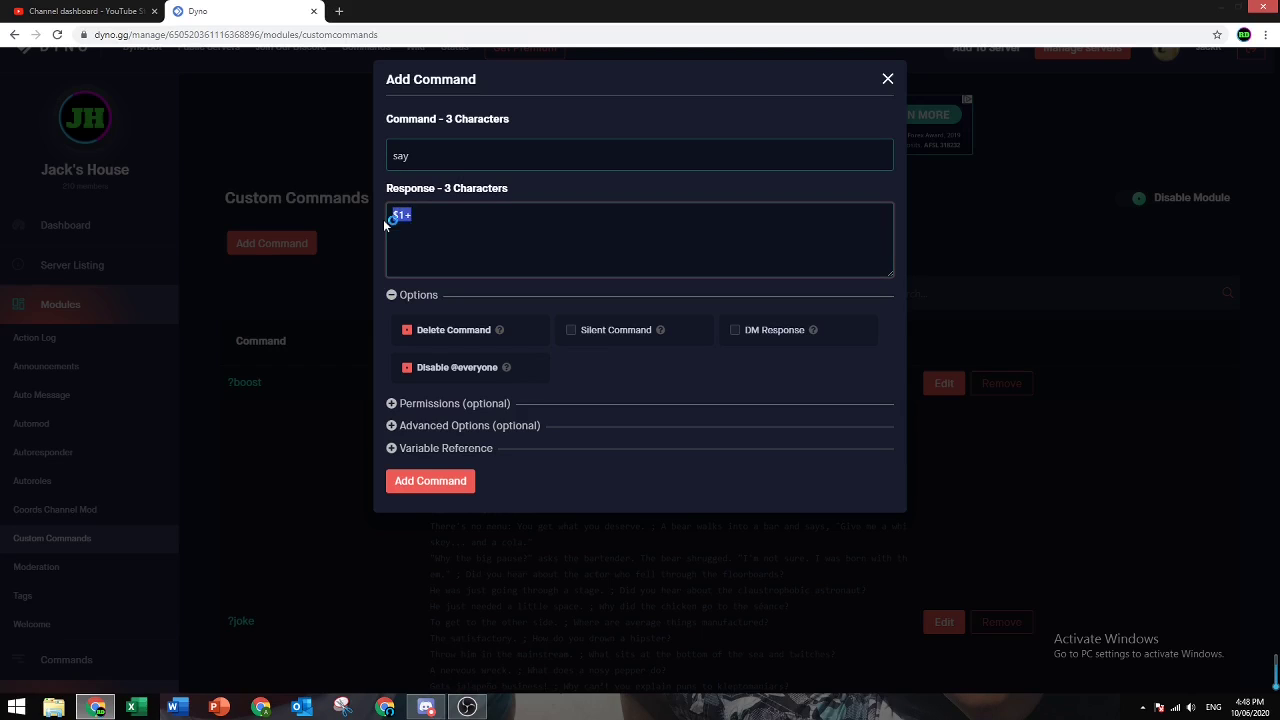
{"action": "left_click", "coordinate": [394, 230]}
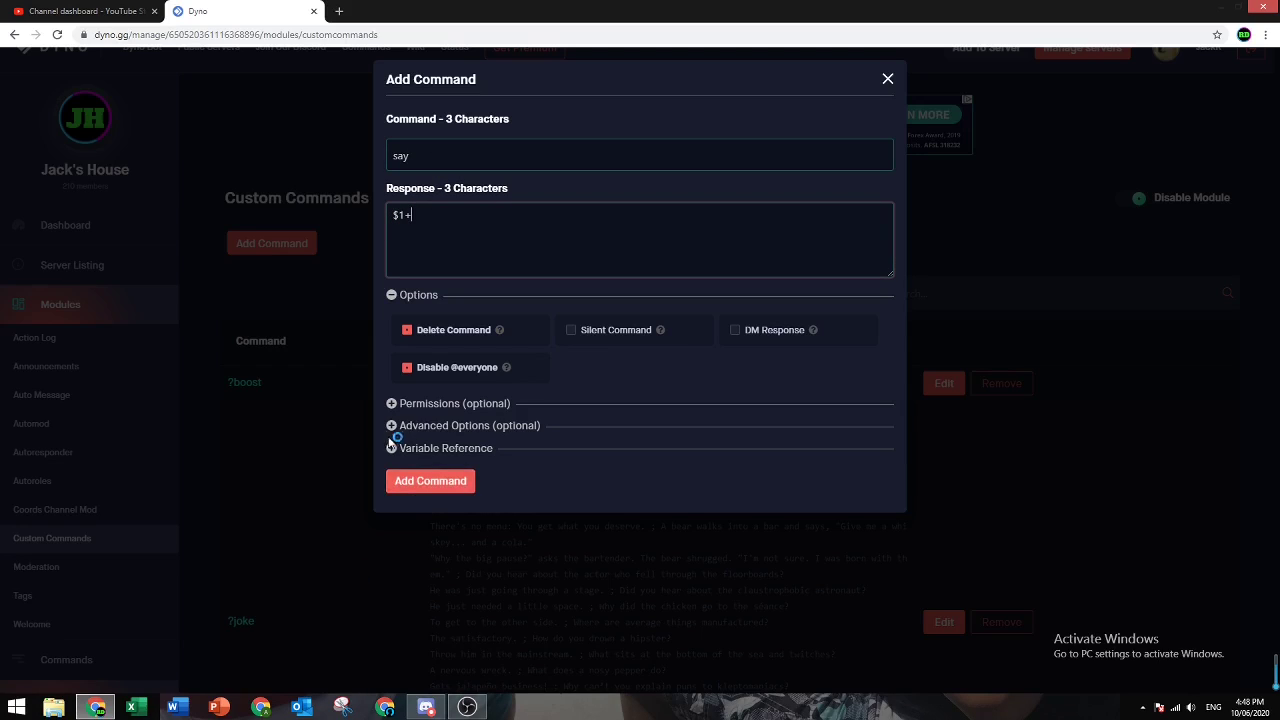
- Restrict the say command to the Owner role and add it to the server
{"action": "left_click", "coordinate": [391, 403]}
{"action": "left_click", "coordinate": [396, 465]}
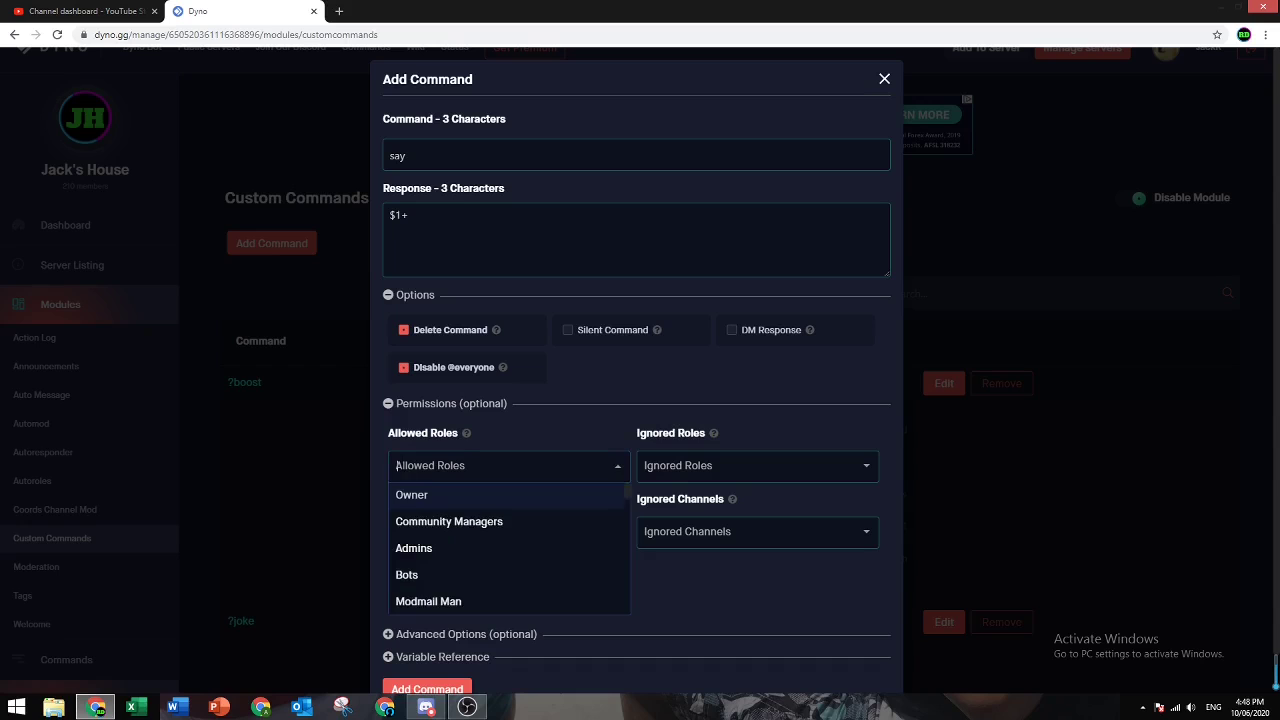
{"action": "left_click", "coordinate": [411, 495]}
{"action": "left_click", "coordinate": [424, 689]}
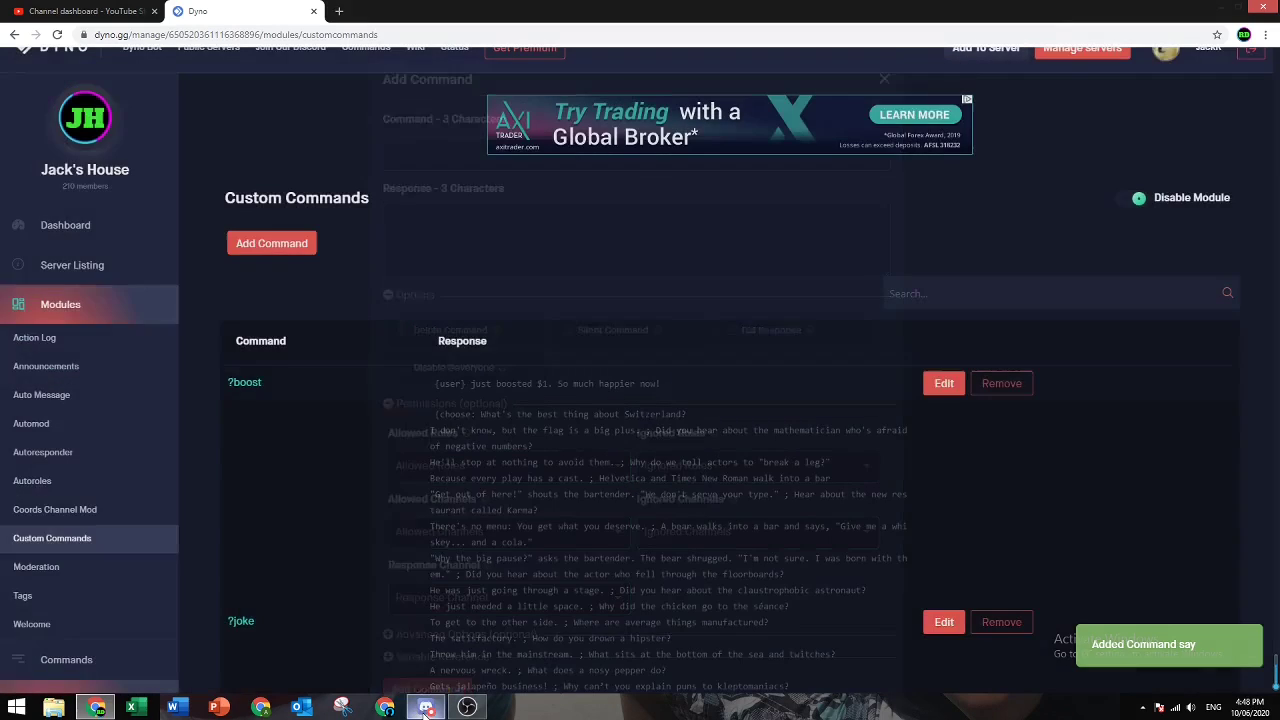
- Switch to Discord and test the new command by sending "?say This is for a video! Sick." in the trash-staff channel
{"action": "left_click", "coordinate": [425, 707]}
{"action": "type", "text": "?"}
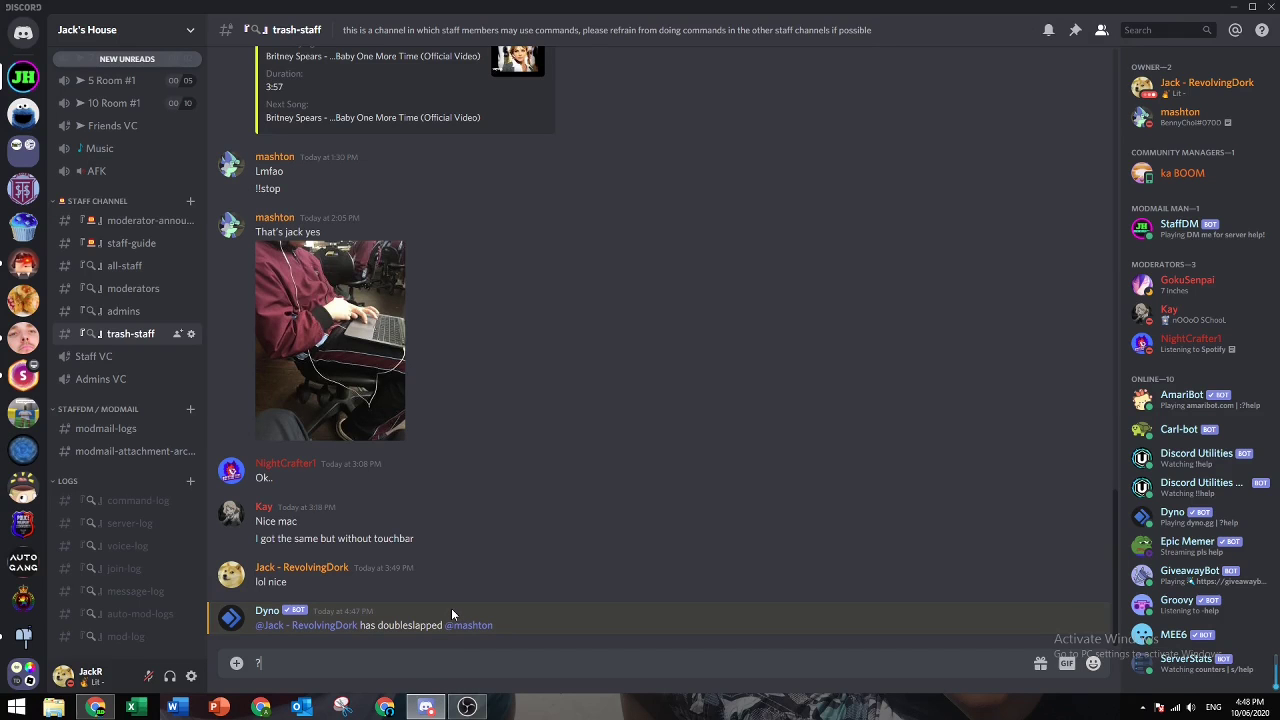
{"action": "type", "text": "say This is for a video! Sick."}
{"action": "key", "text": "Return"}
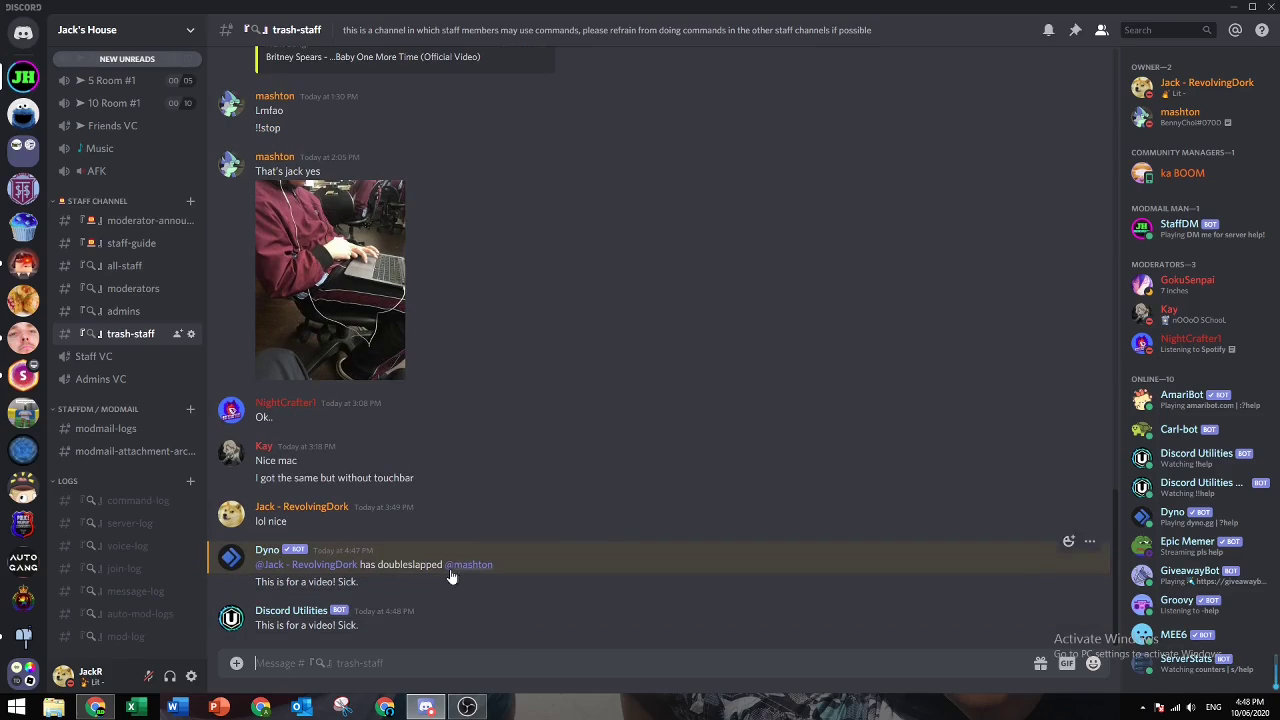
- Delete the duplicate "This is for a video! Sick." message posted by the Discord Utilities bot
{"action": "right_click", "coordinate": [398, 620]}
{"action": "left_click", "coordinate": [440, 641]}
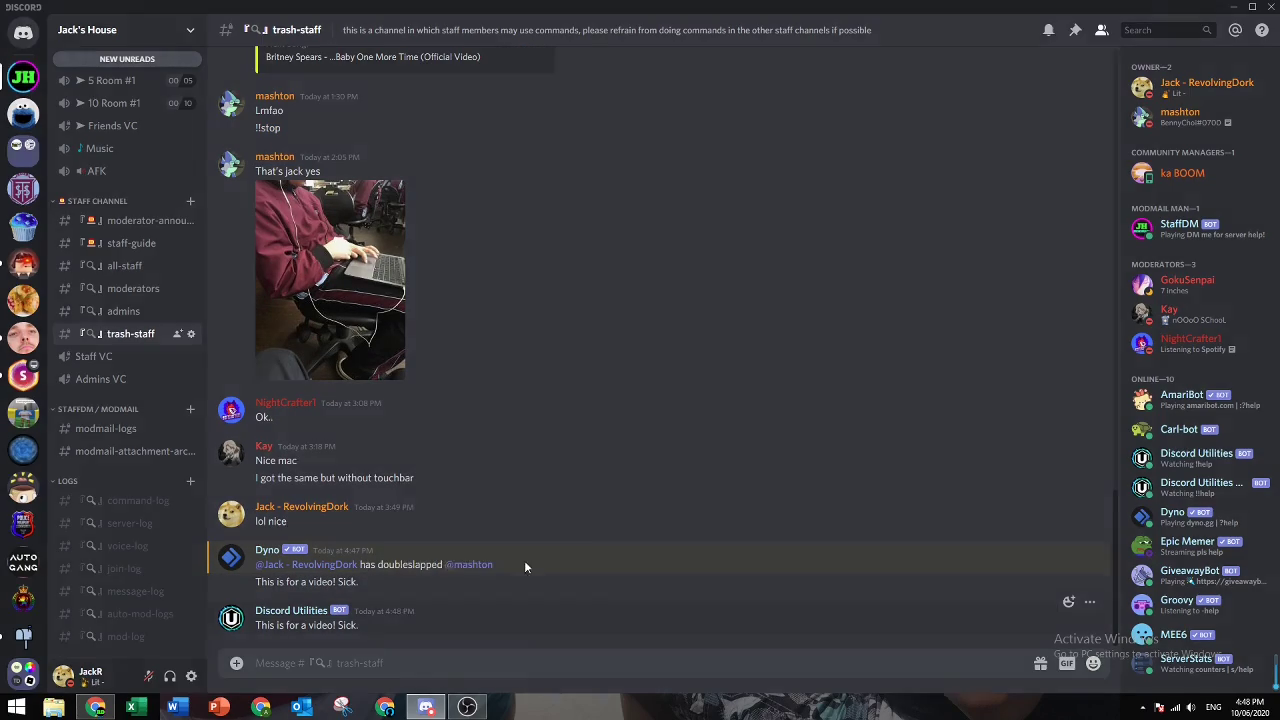
{"action": "left_click", "coordinate": [764, 448]}
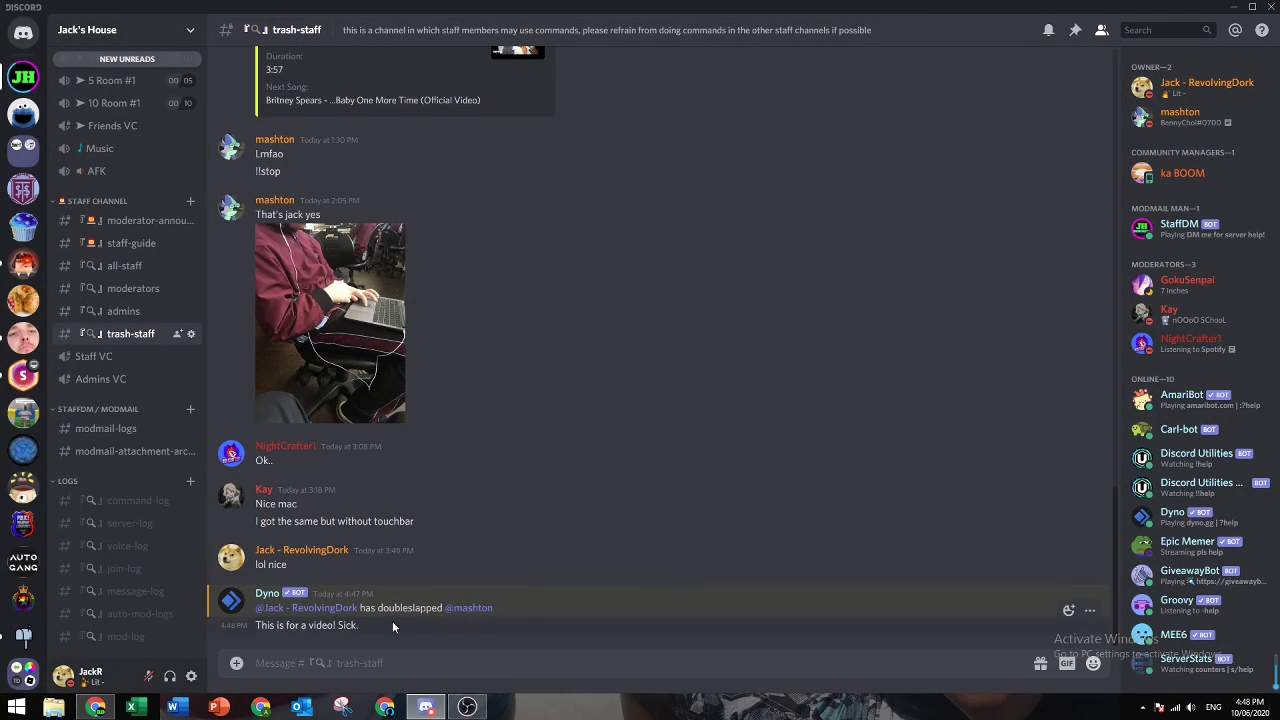
{"action": "right_click", "coordinate": [542, 589]}
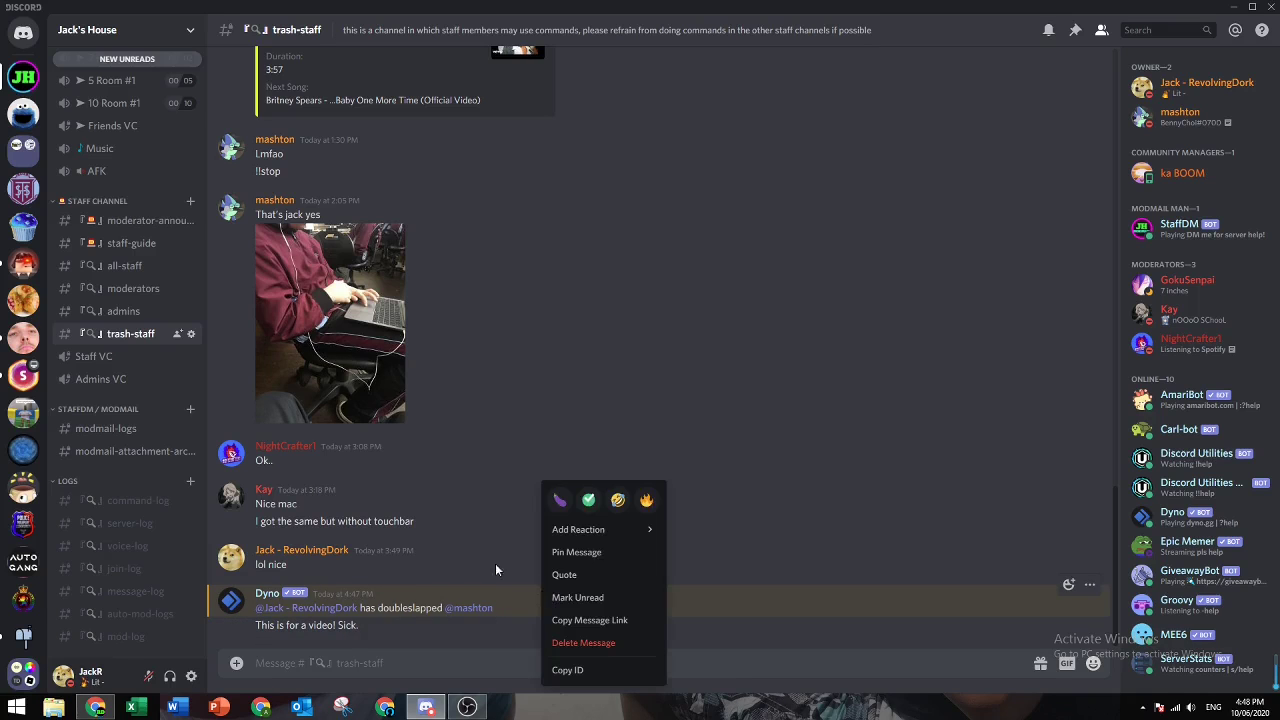
{"action": "left_click", "coordinate": [495, 563]}
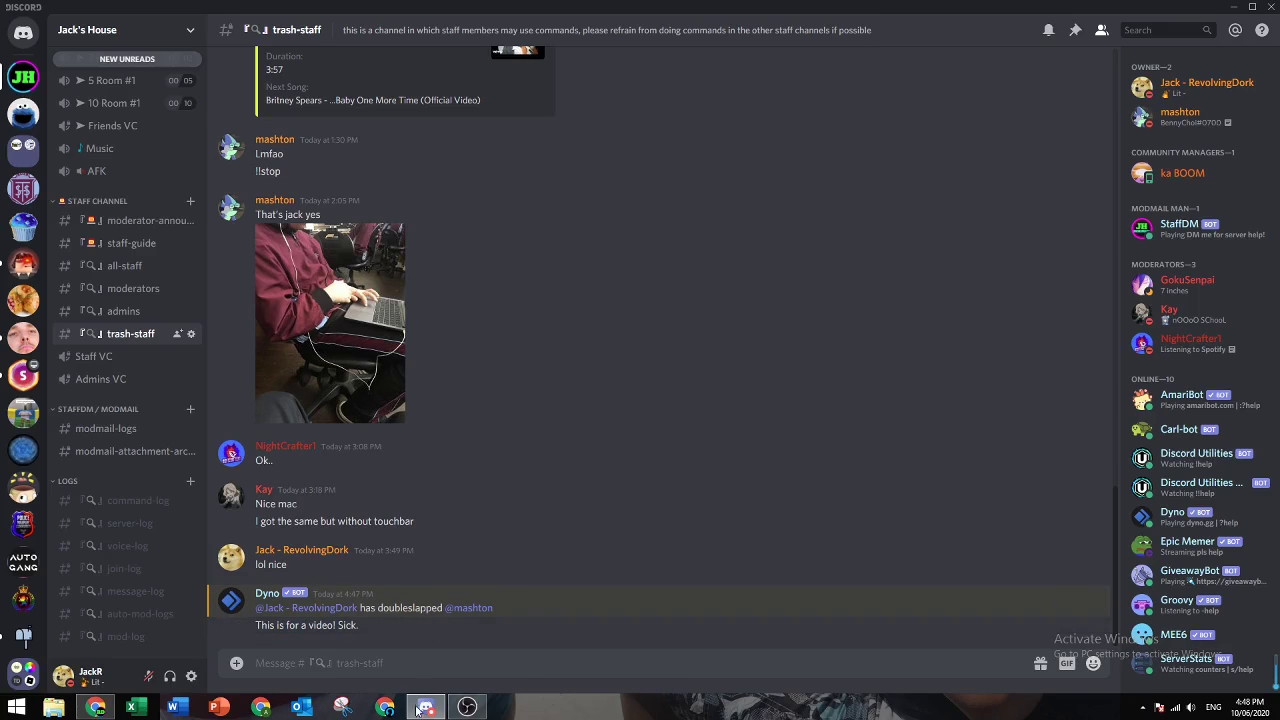
- Switch back to the browser and start a custom command named huggg with the response "{user} has hugged $1+"
{"action": "key", "text": "alt+Tab"}
{"action": "left_click", "coordinate": [300, 248]}
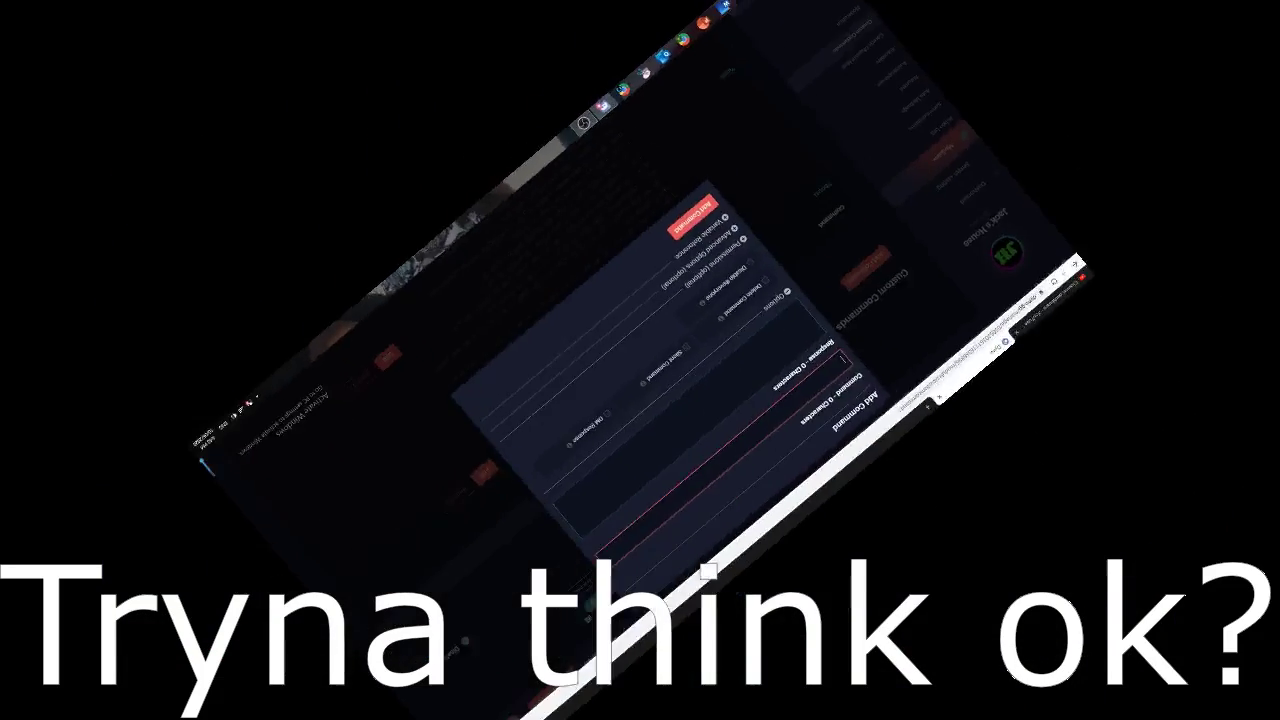
{"action": "type", "text": "hug"}
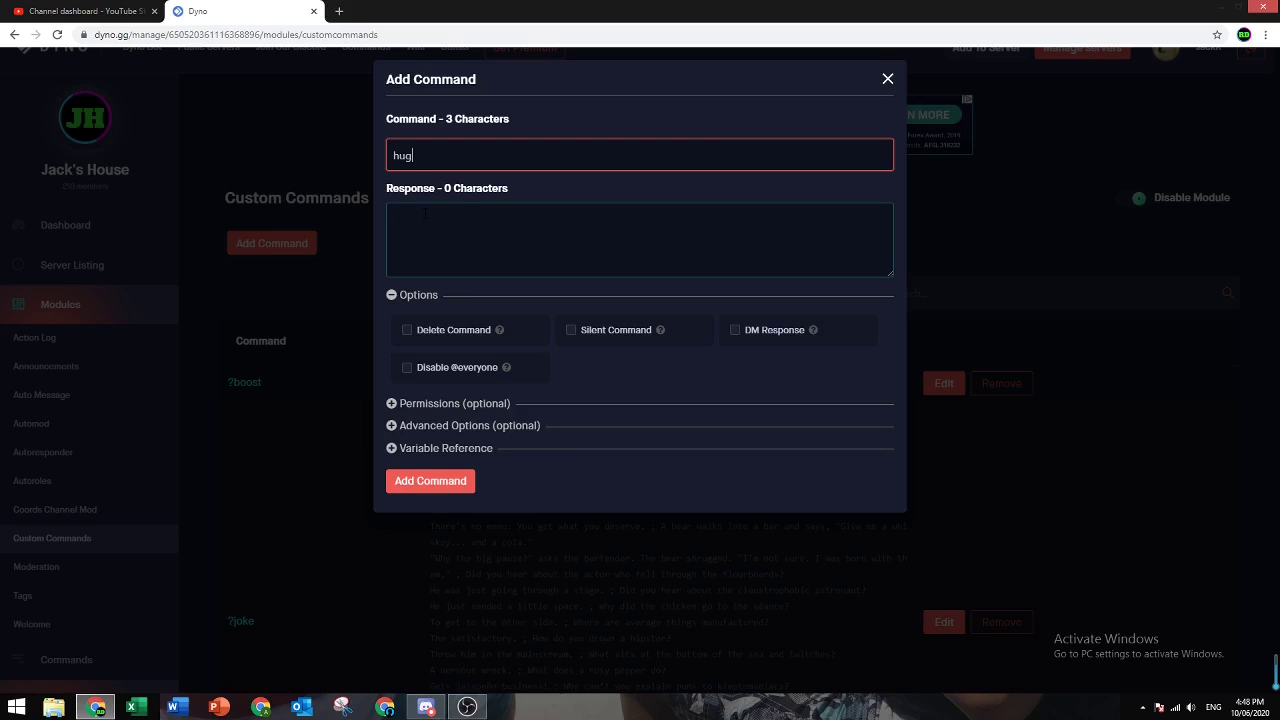
{"action": "type", "text": "ggg"}
{"action": "key", "text": "BackSpace"}
{"action": "left_click", "coordinate": [425, 213]}
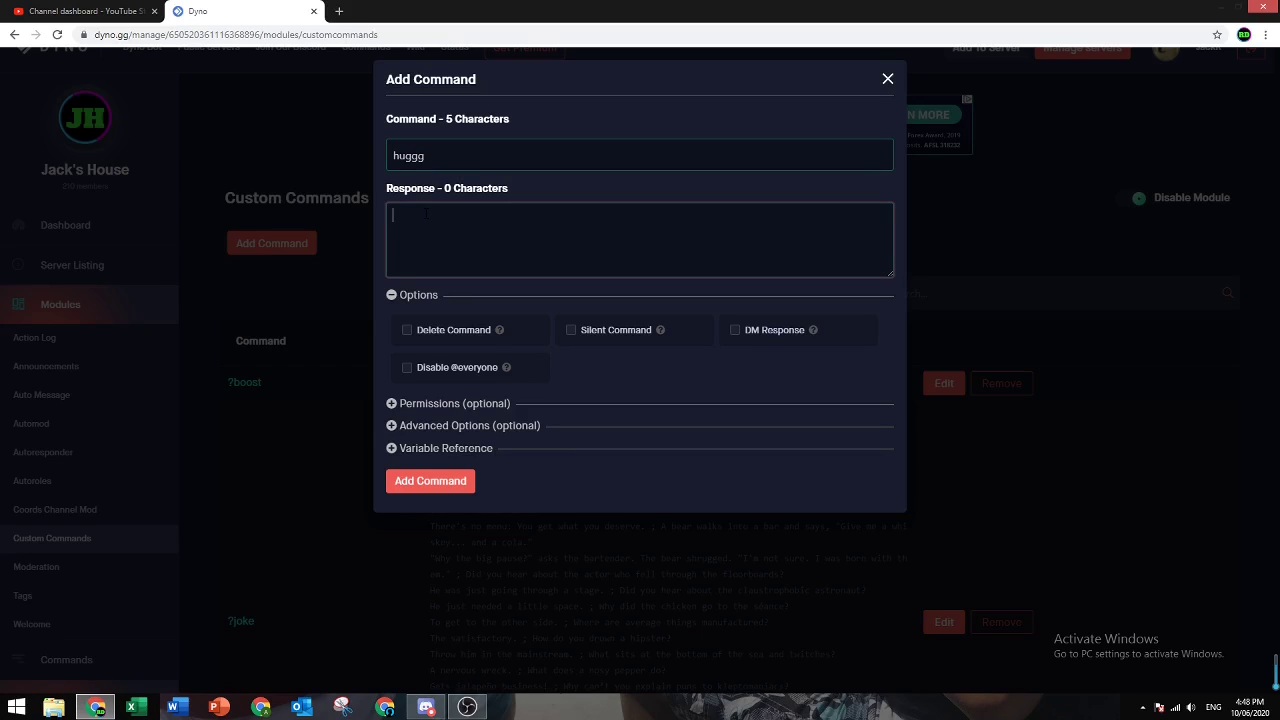
{"action": "type", "text": "{user} has hugged $1+"}
{"action": "left_click", "coordinate": [499, 330]}
{"action": "left_click", "coordinate": [787, 357]}
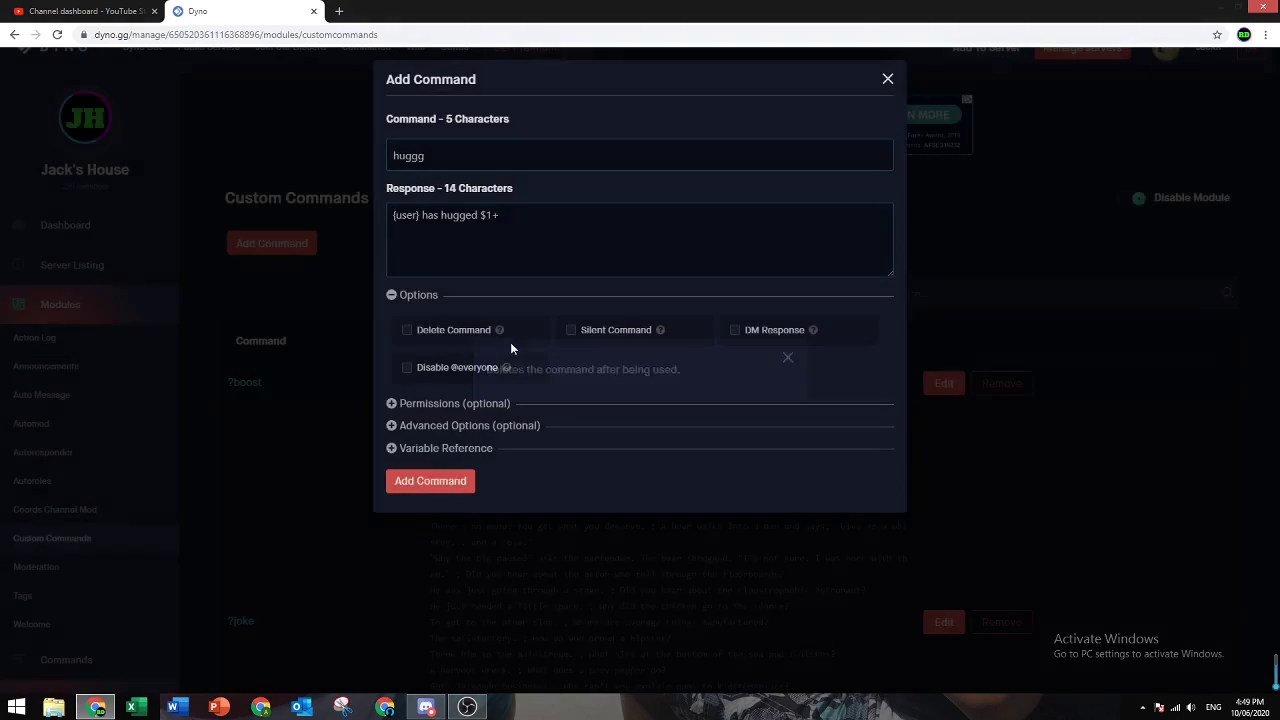
{"action": "left_click", "coordinate": [454, 332]}
{"action": "left_click", "coordinate": [444, 368]}
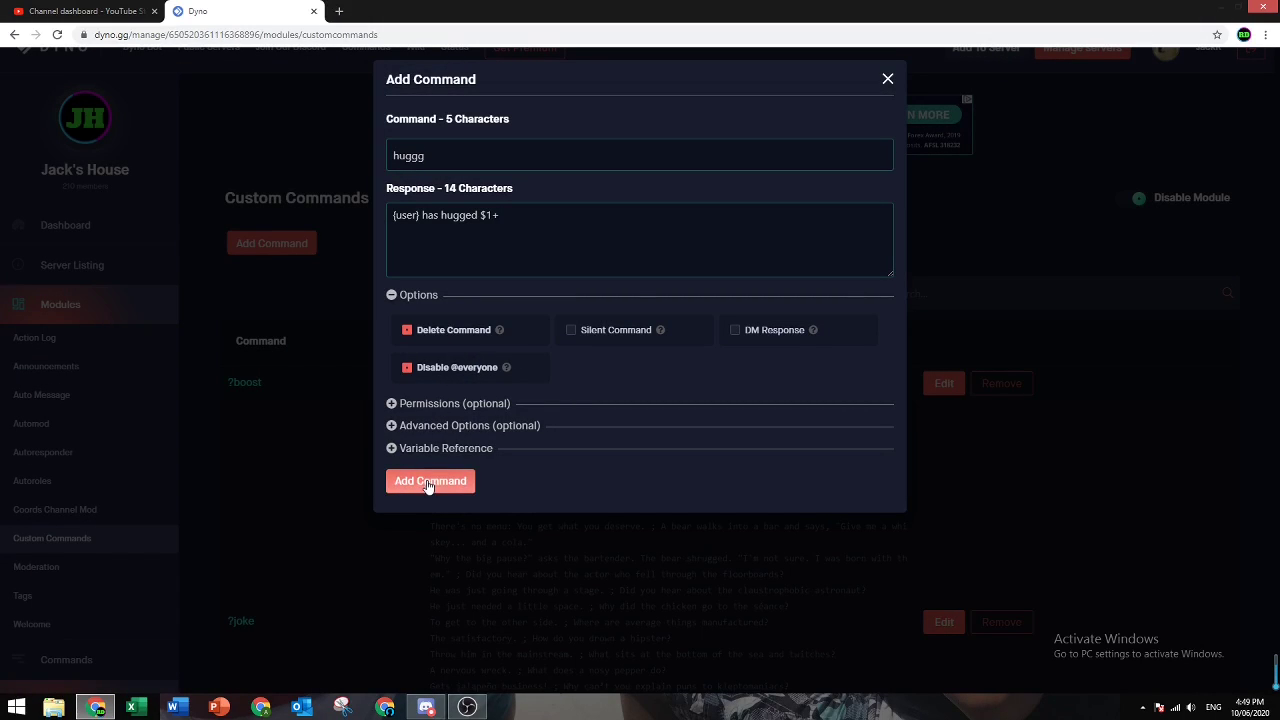
{"action": "left_click", "coordinate": [429, 484]}
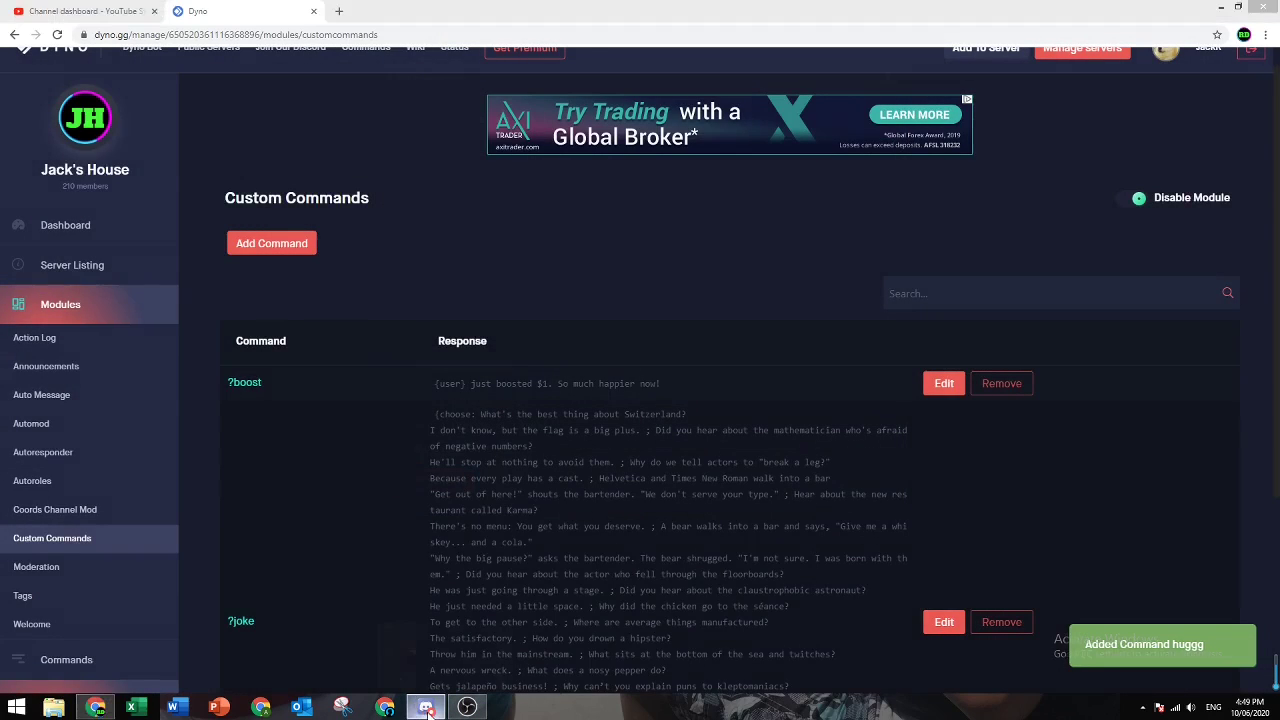
- Switch to Discord and test the command by sending ?huggg with a member mention and the text "i hug you!"
{"action": "left_click", "coordinate": [427, 707]}
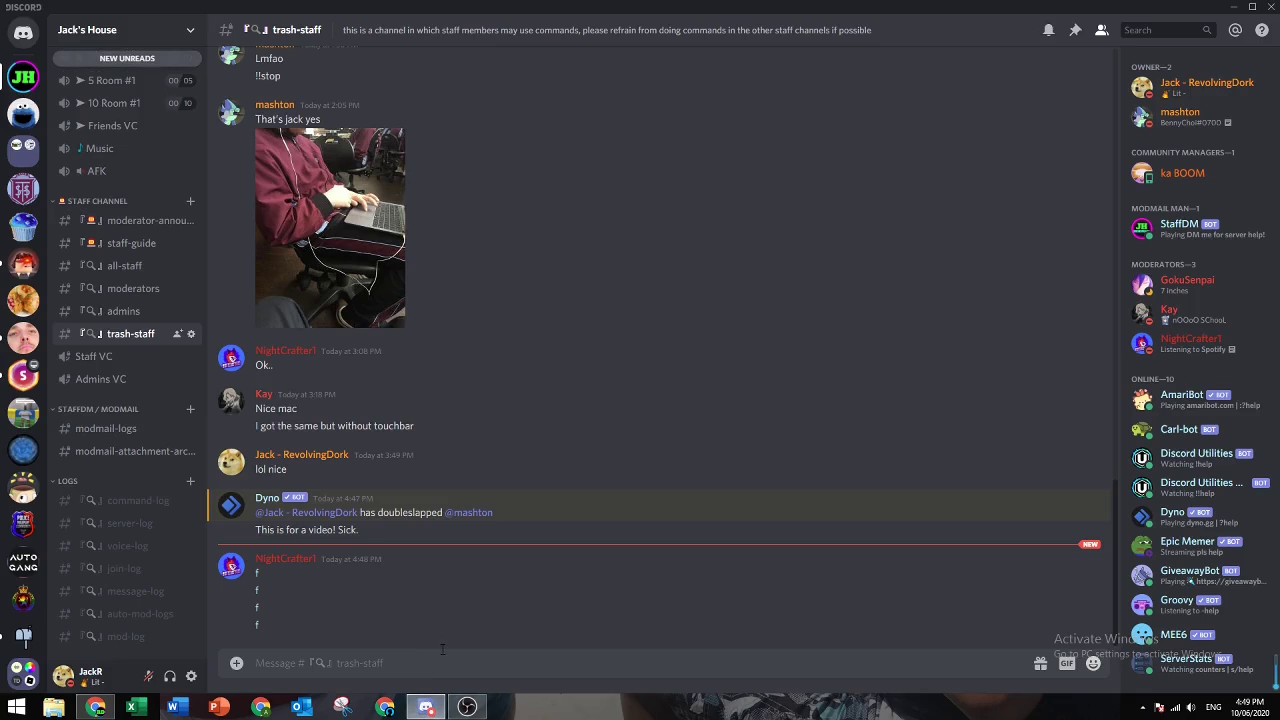
{"action": "type", "text": "?huggg @nig"}
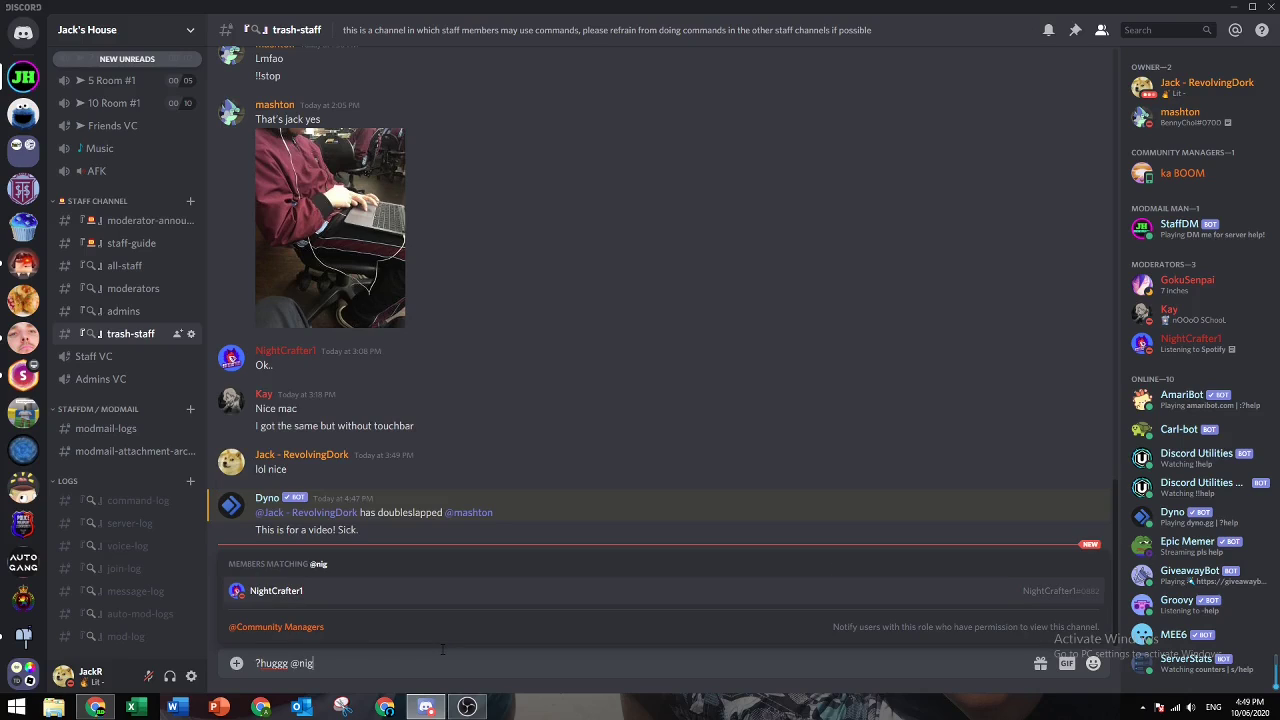
{"action": "key", "text": "Tab"}
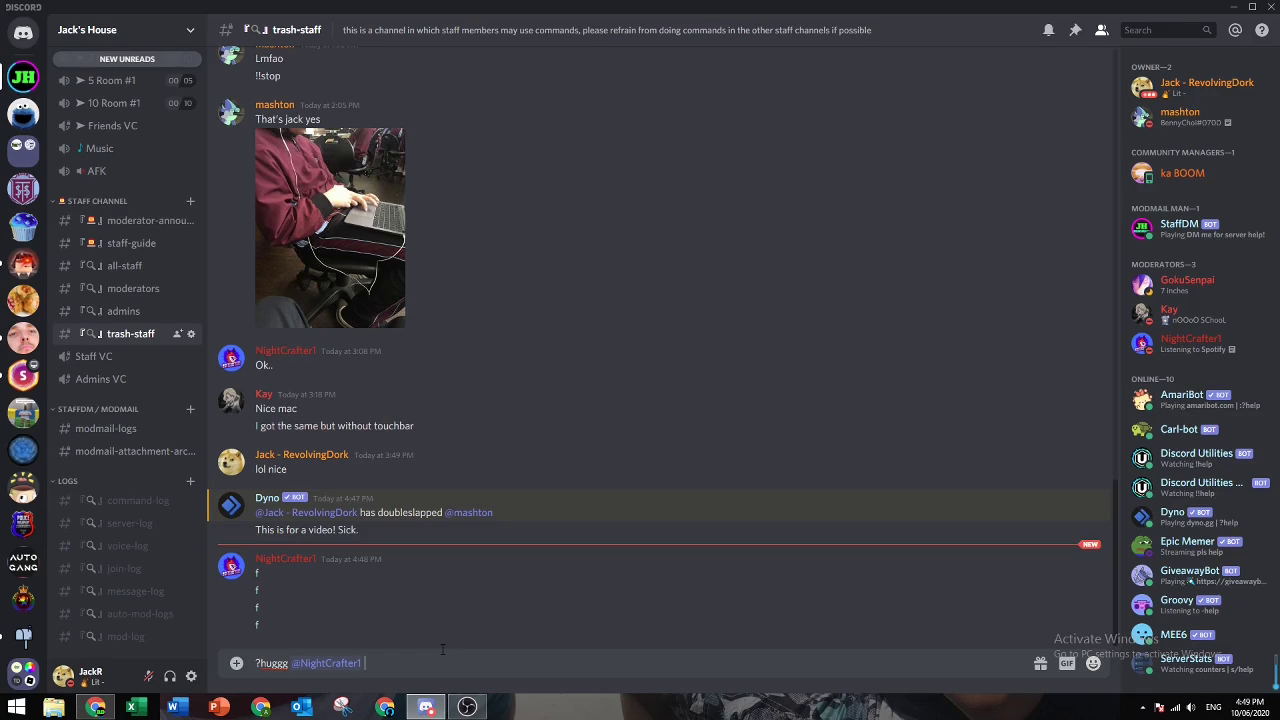
{"action": "type", "text": "ug you!"}
{"action": "key", "text": "Return"}
{"action": "left_click_drag", "start_coordinate": [527, 626], "coordinate": [332, 628]}
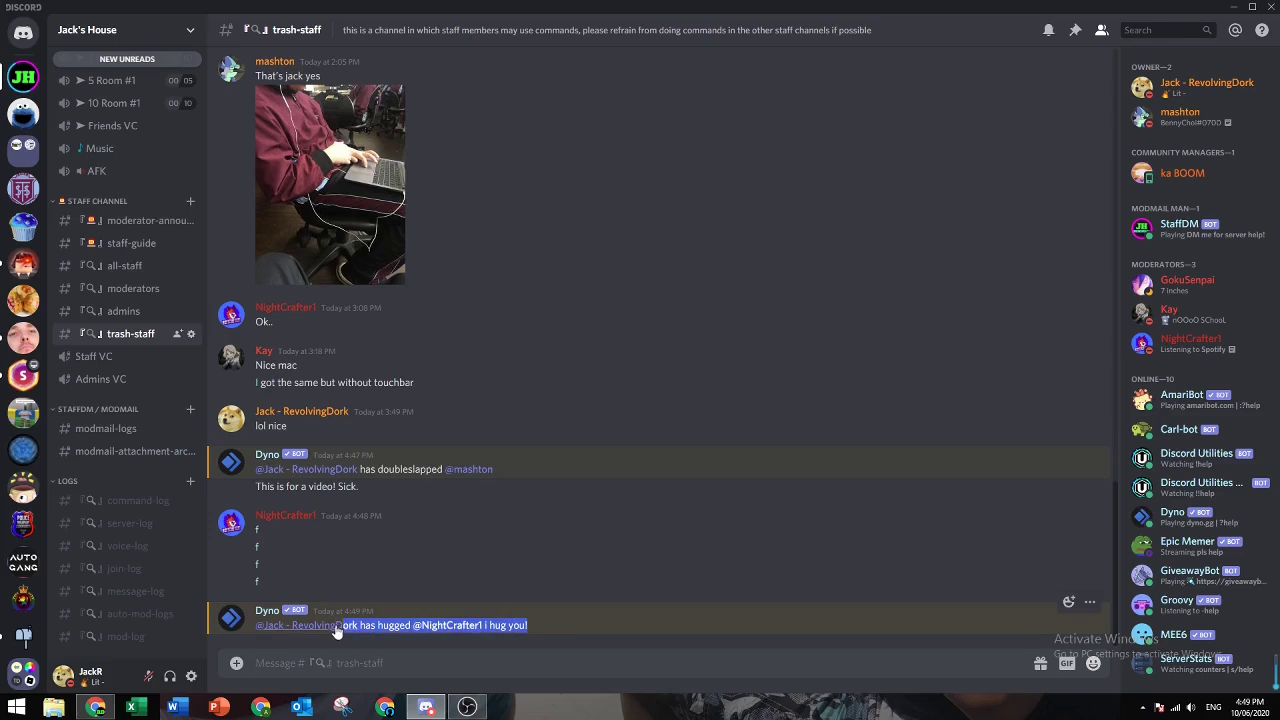
- Switch back to the browser and look through the Dyno custom commands list
{"action": "key", "text": "alt+Tab"}
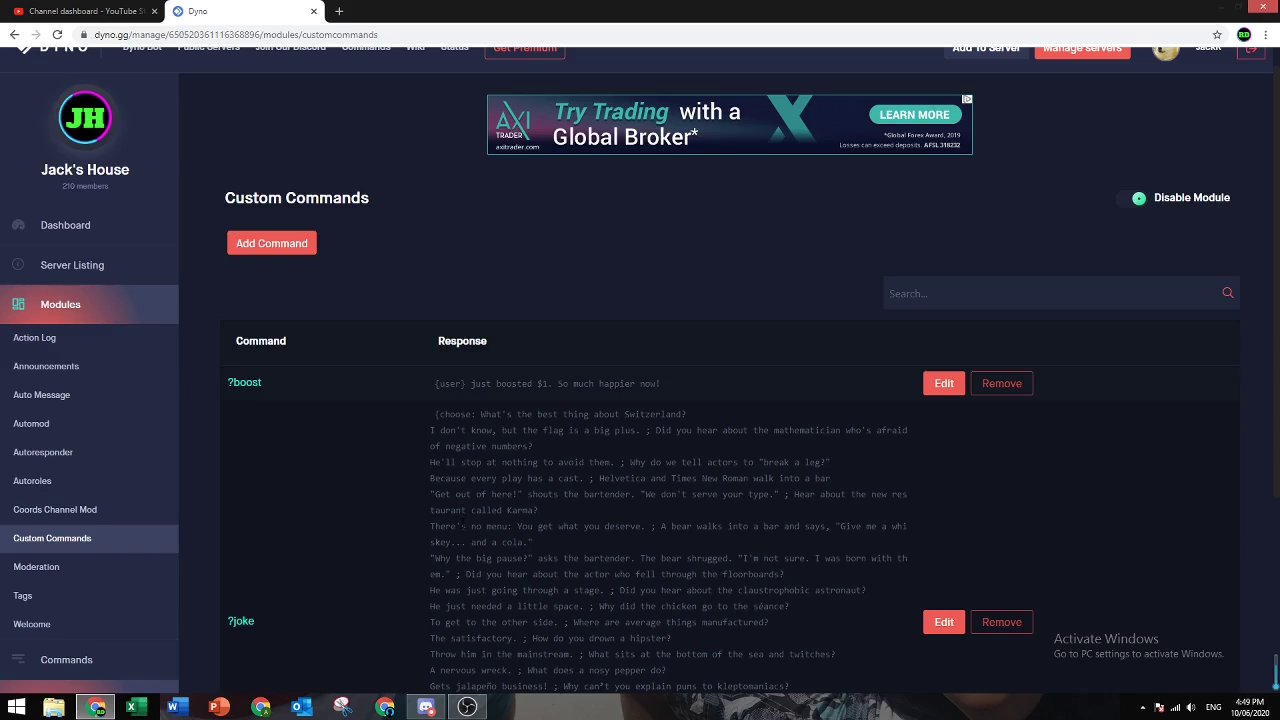
{"action": "scroll", "coordinate": [349, 496], "scroll_direction": "down", "scroll_amount": 3}
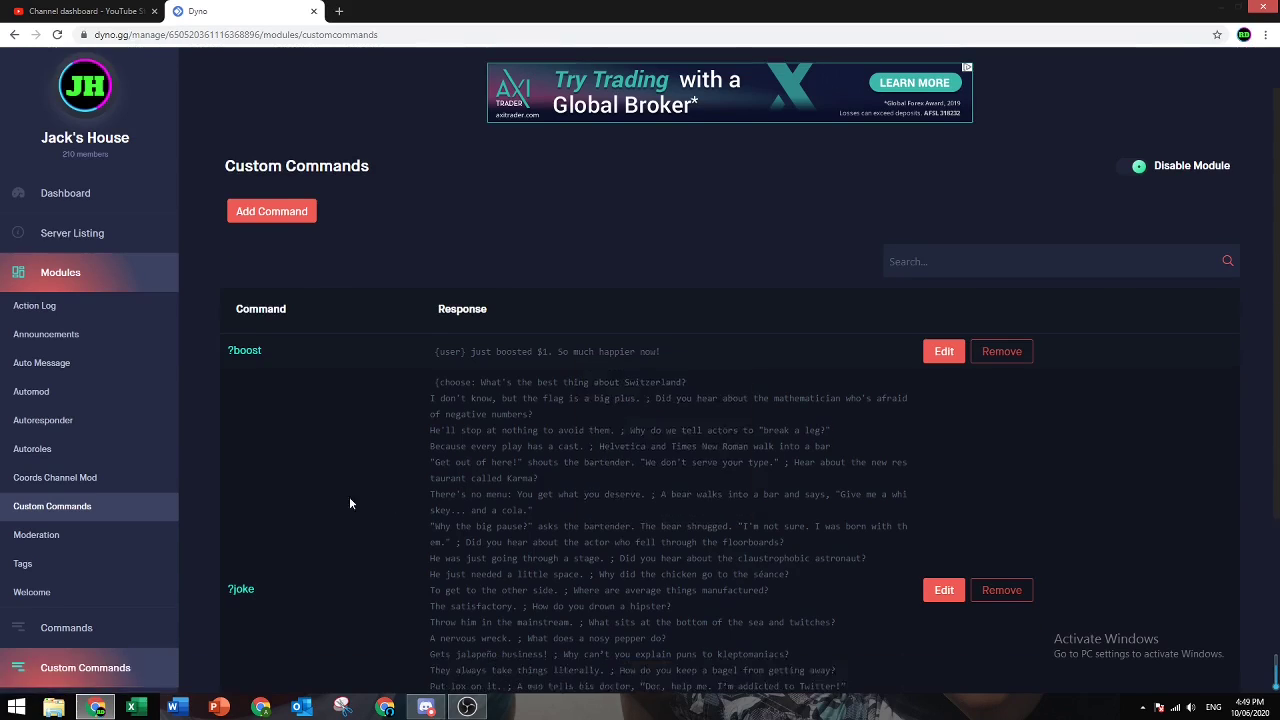